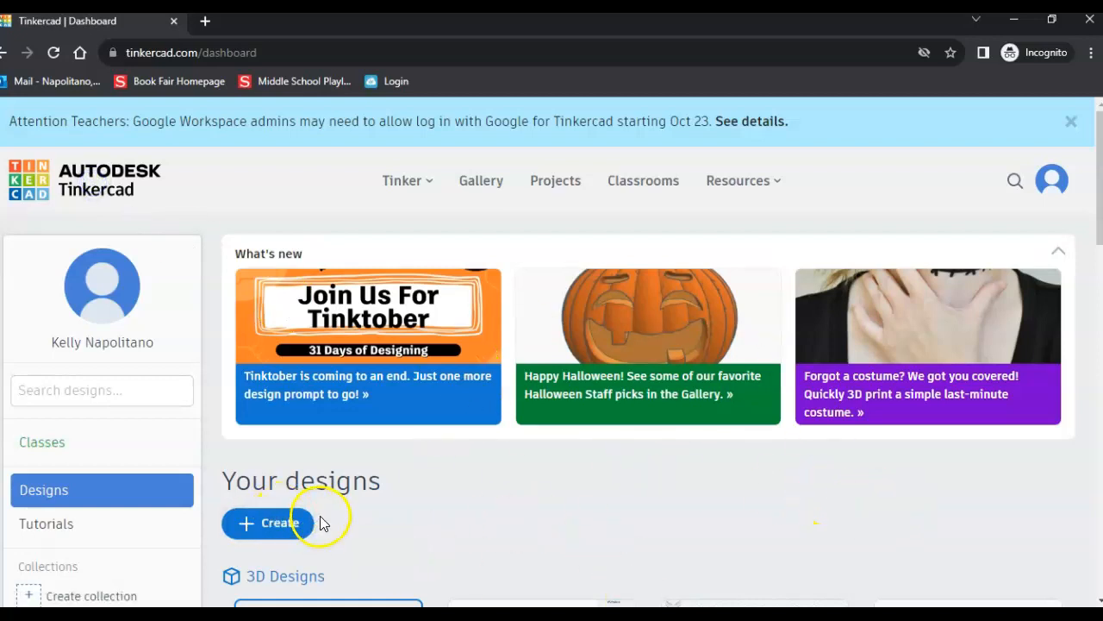
# Create a new 3D design from the designs dashboard
pyautogui.scroll(-2, 543, 508)
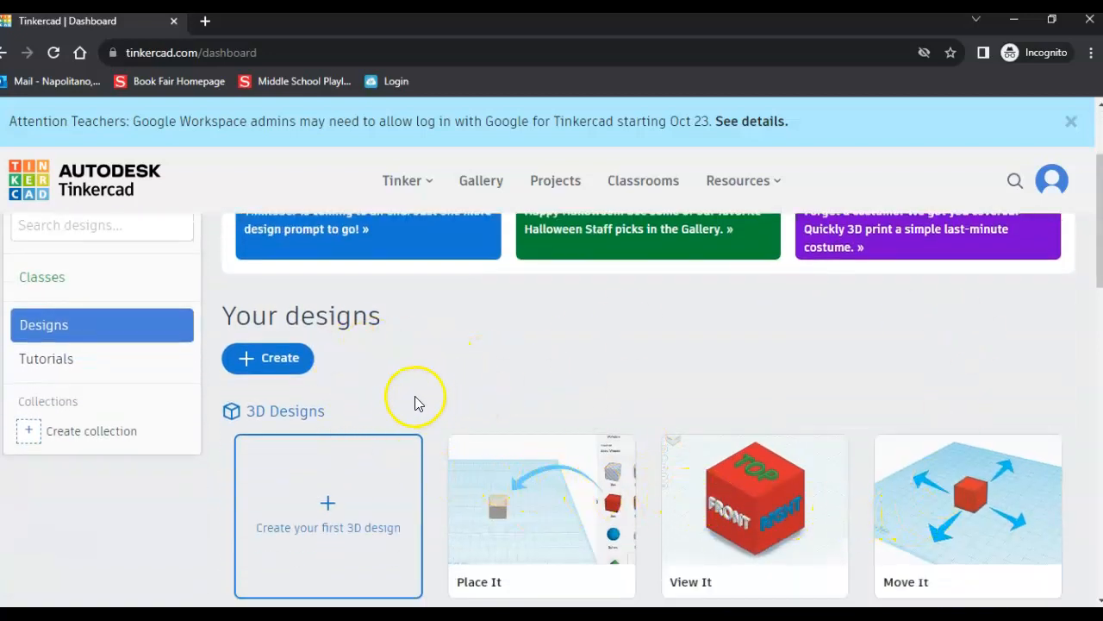
pyautogui.click(278, 360)
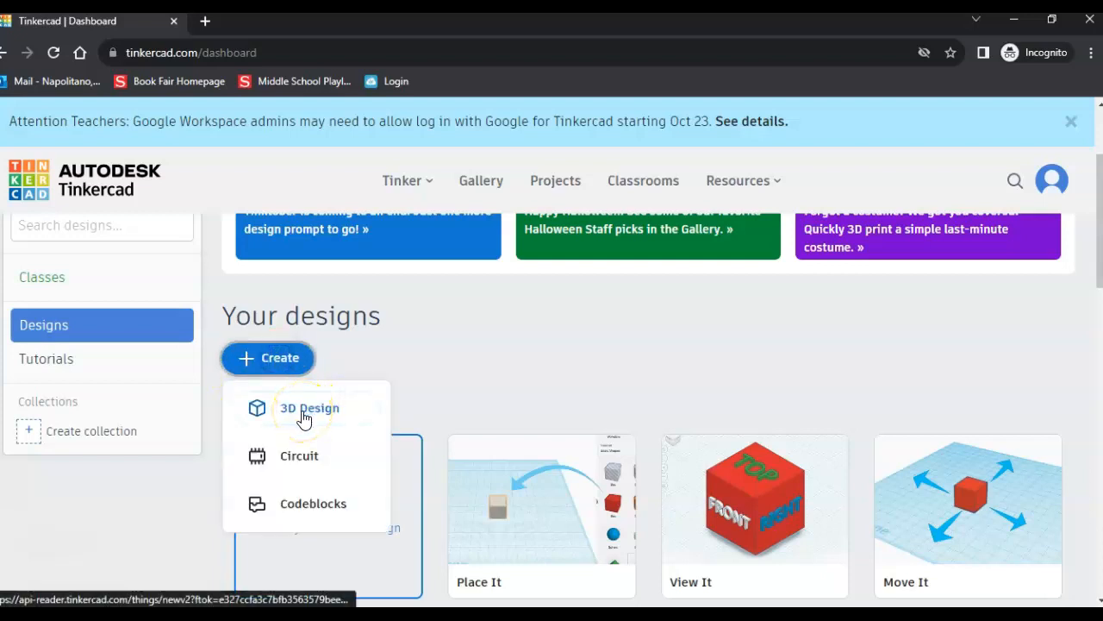
pyautogui.click(303, 415)
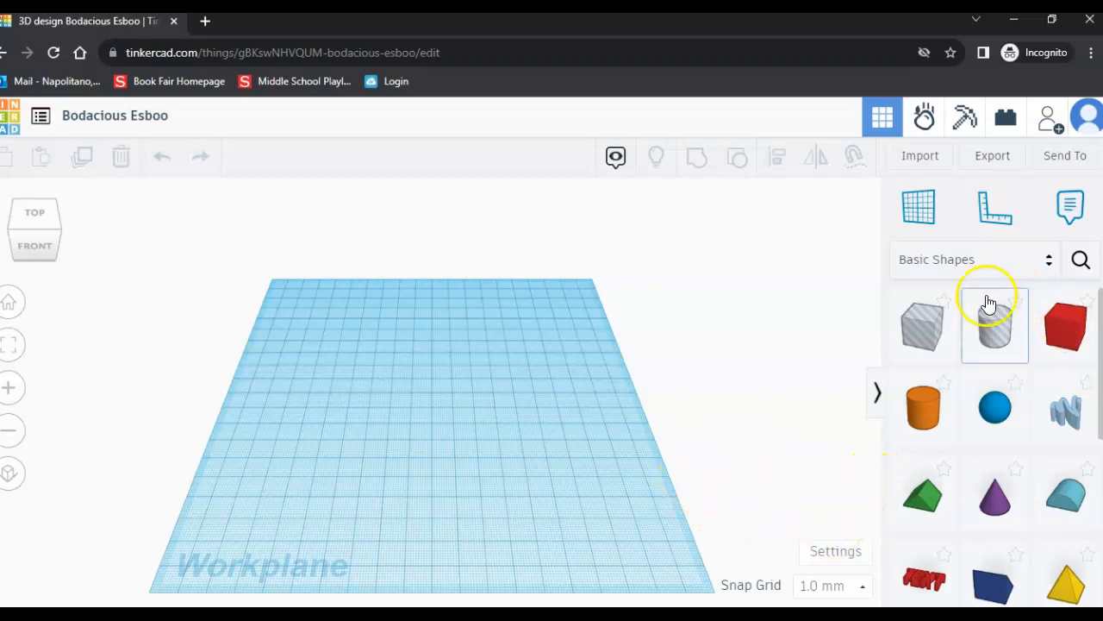
# Look through the basic shapes and the other shape library categories, ending back on Basic Shapes
pyautogui.scroll(-3, 1022, 437)
pyautogui.scroll(-1, 1022, 438)
pyautogui.scroll(4, 1022, 438)
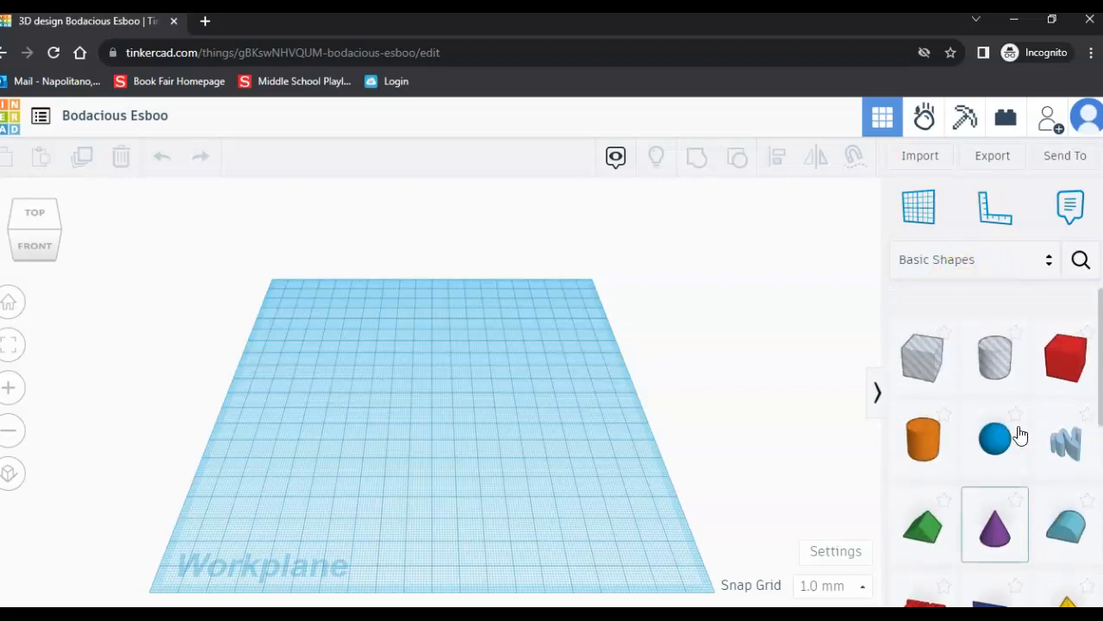
pyautogui.click(1047, 272)
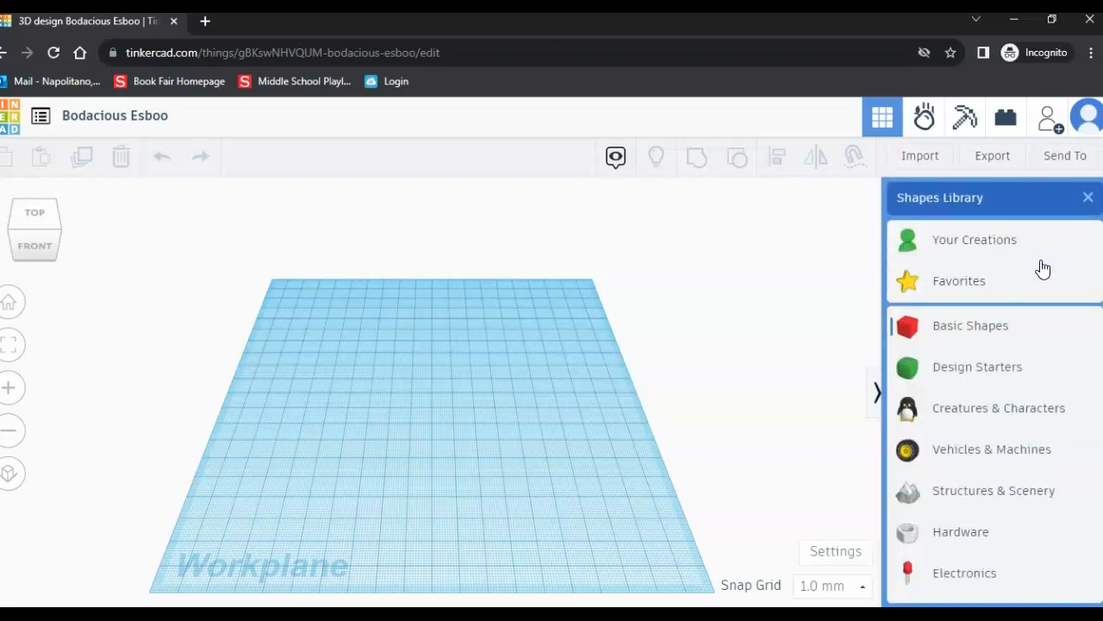
pyautogui.scroll(-3, 1000, 404)
pyautogui.scroll(-1, 1000, 404)
pyautogui.scroll(4, 1015, 450)
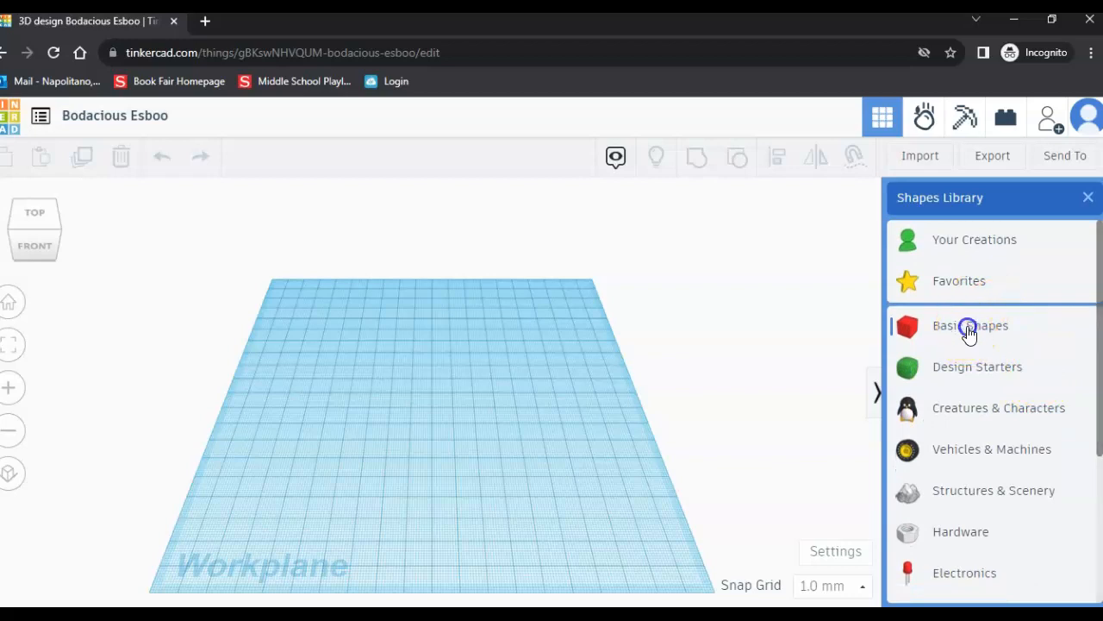
pyautogui.click(969, 326)
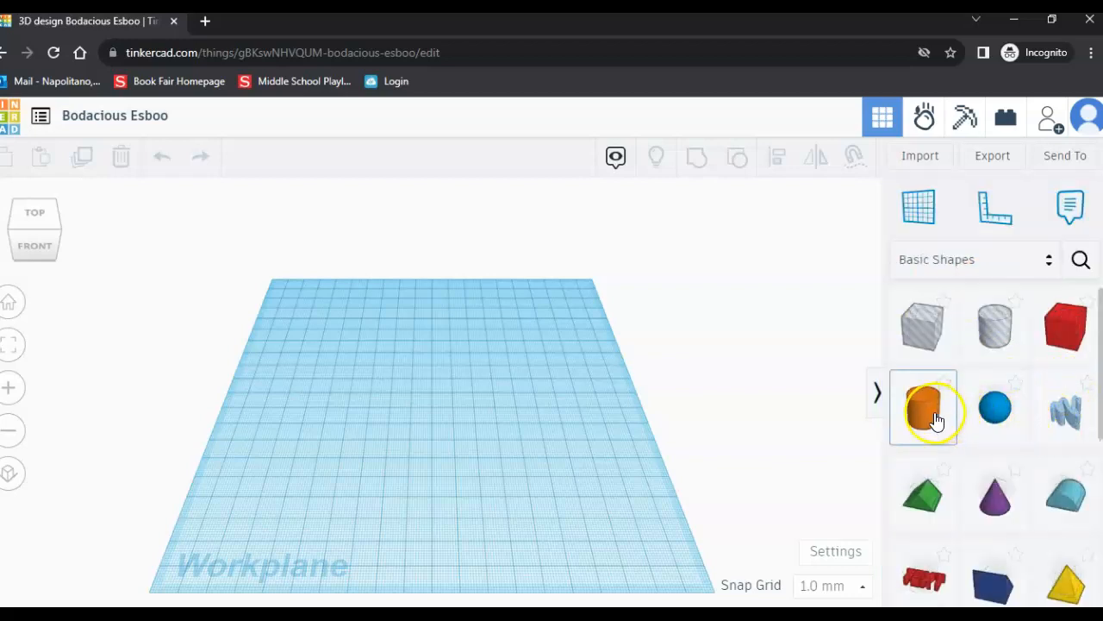
# Place a solid cylinder near the middle of the workplane and check its base dimensions
pyautogui.moveTo(931, 419); pyautogui.dragTo(428, 400)
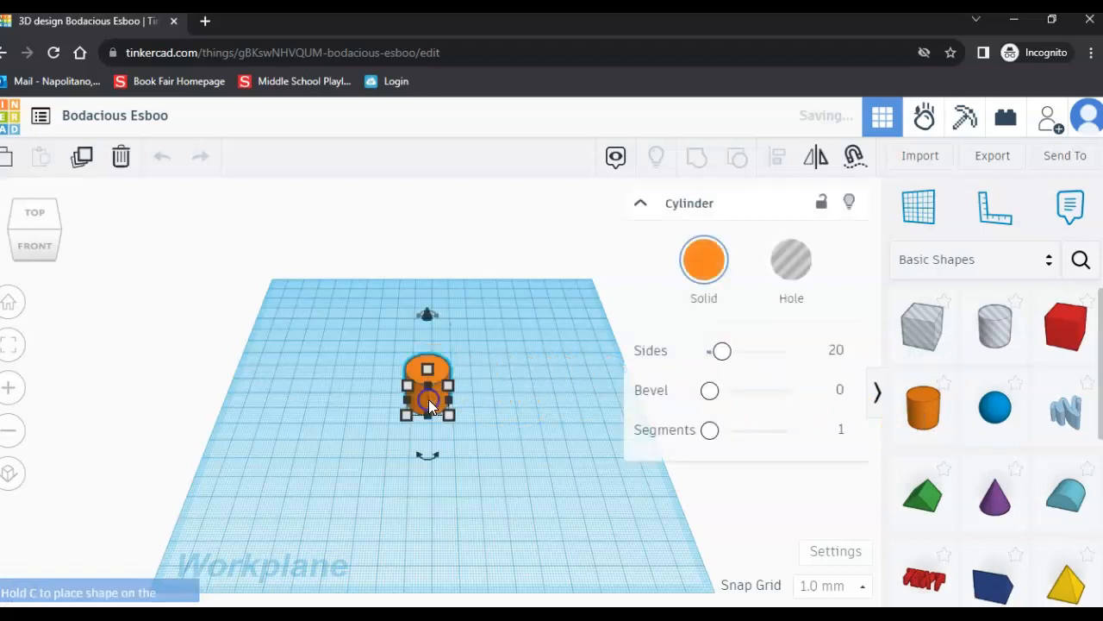
pyautogui.click(494, 483)
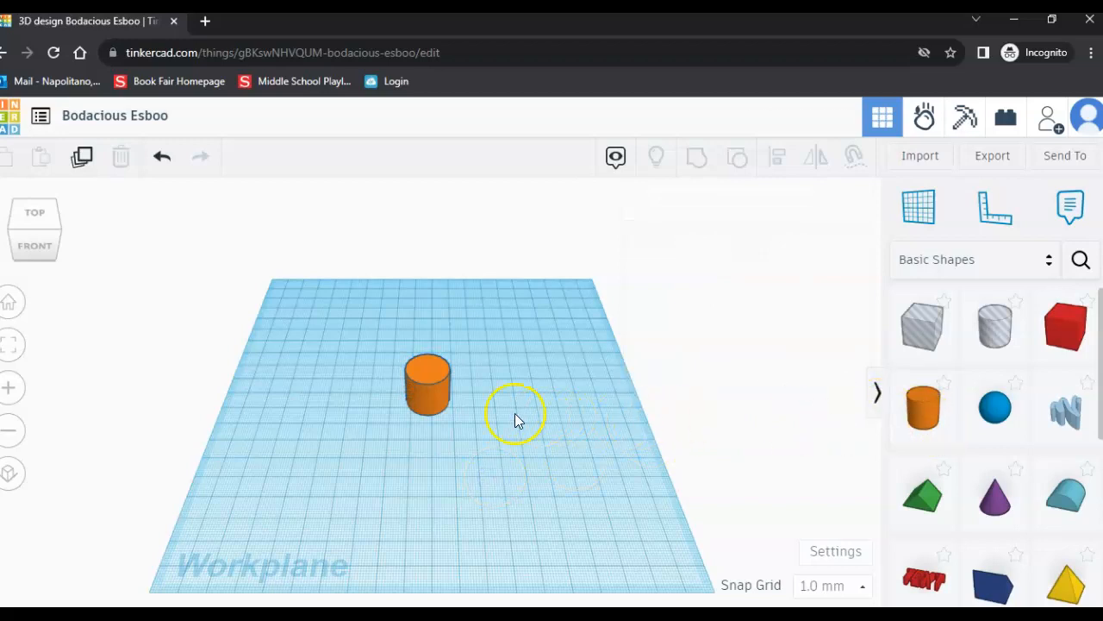
pyautogui.click(448, 390)
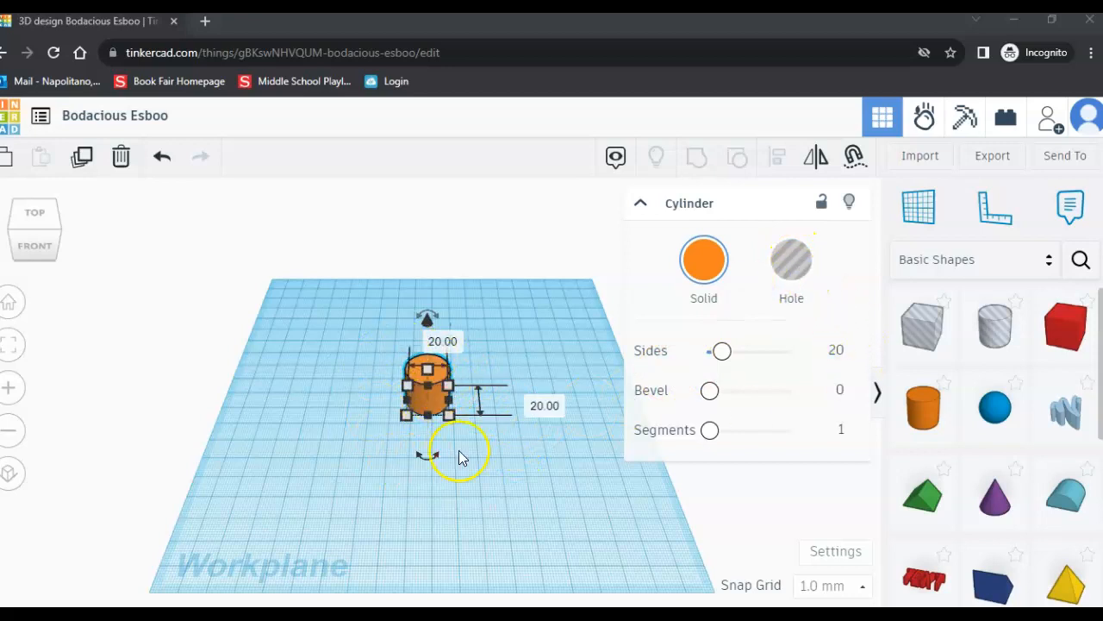
pyautogui.scroll(1, 466, 496)
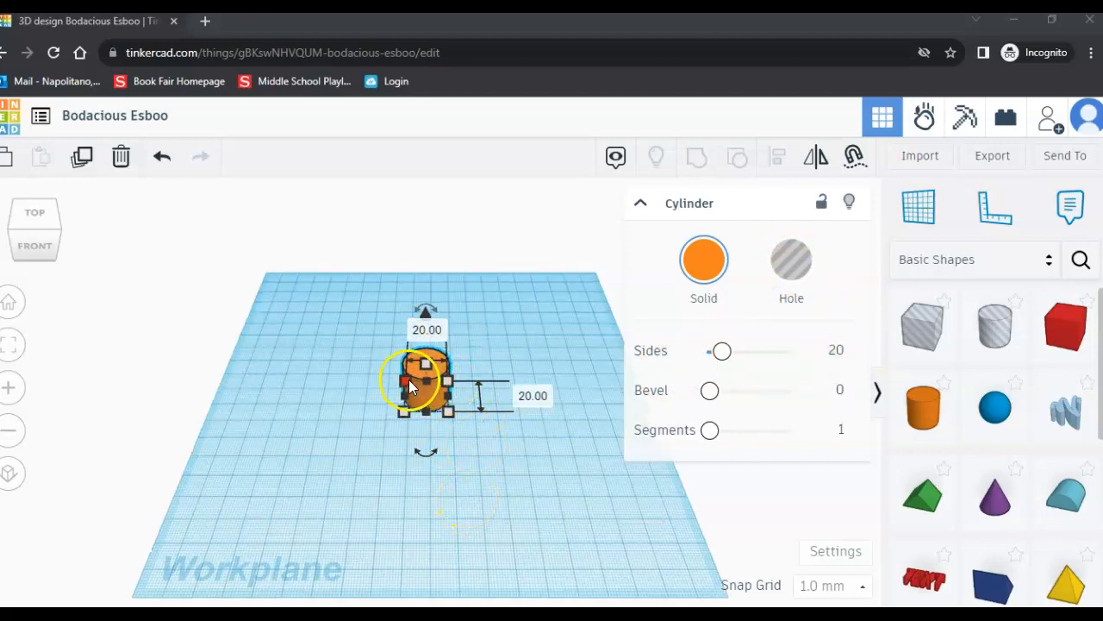
pyautogui.scroll(5, 664, 525)
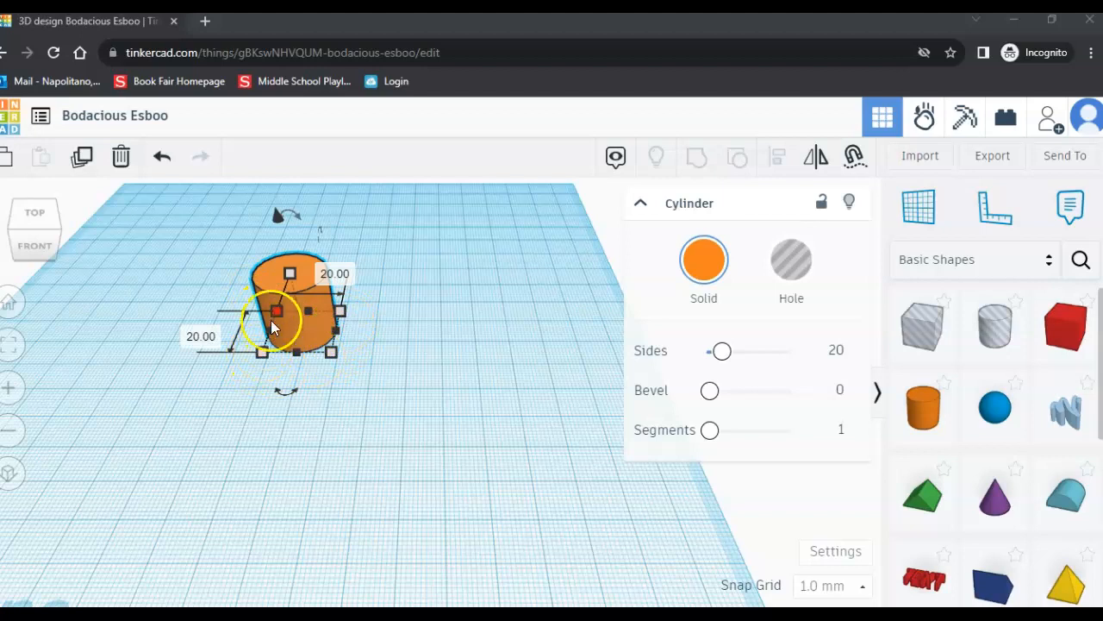
pyautogui.click(407, 396)
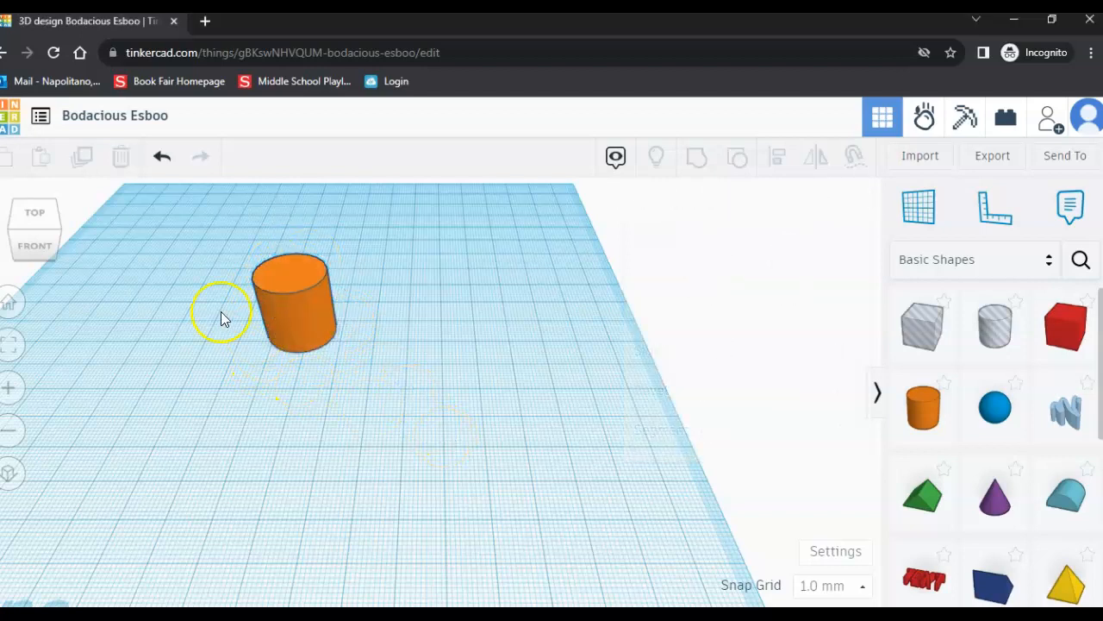
# Turn the cylinder into a hole and switch it back to solid
pyautogui.click(315, 316)
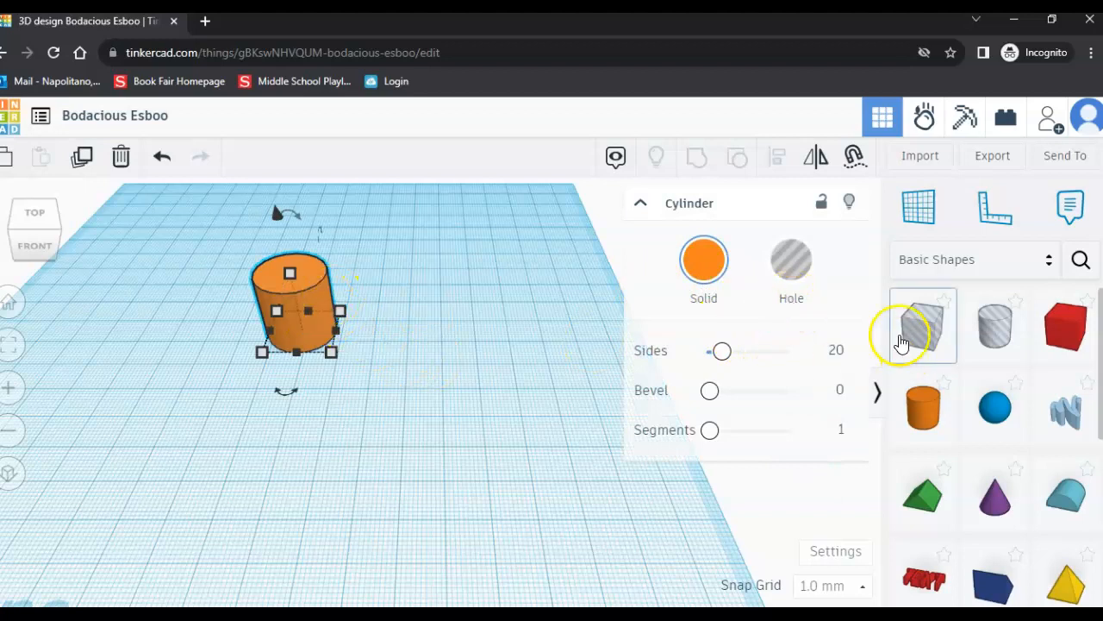
pyautogui.click(793, 263)
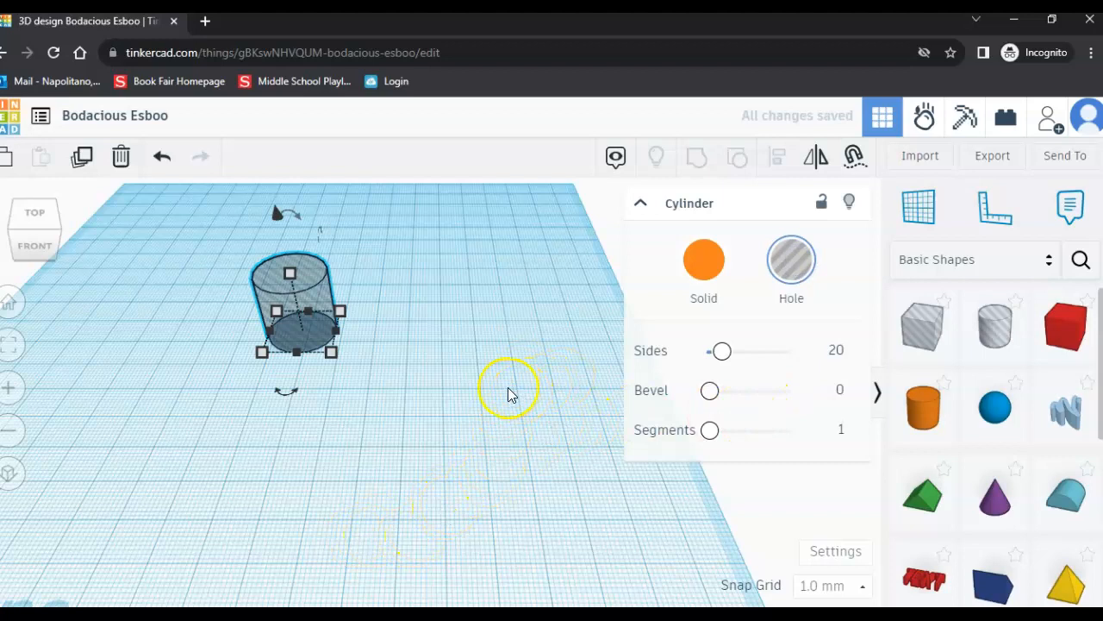
pyautogui.press('s')
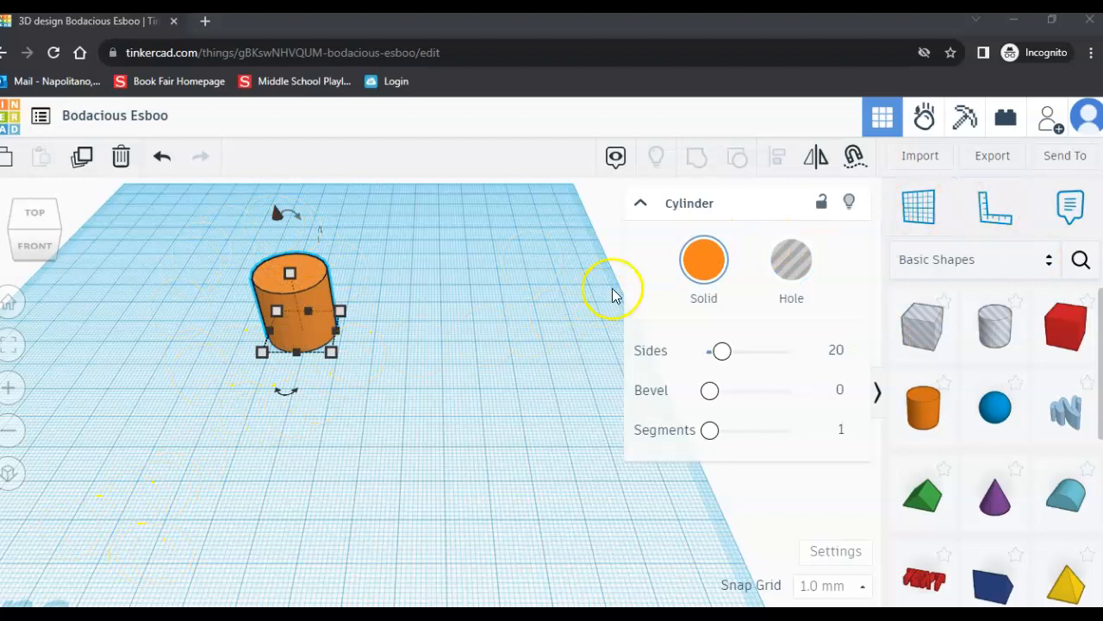
# Collapse the cylinder's shape properties so that more of the workplane is visible
pyautogui.click(642, 207)
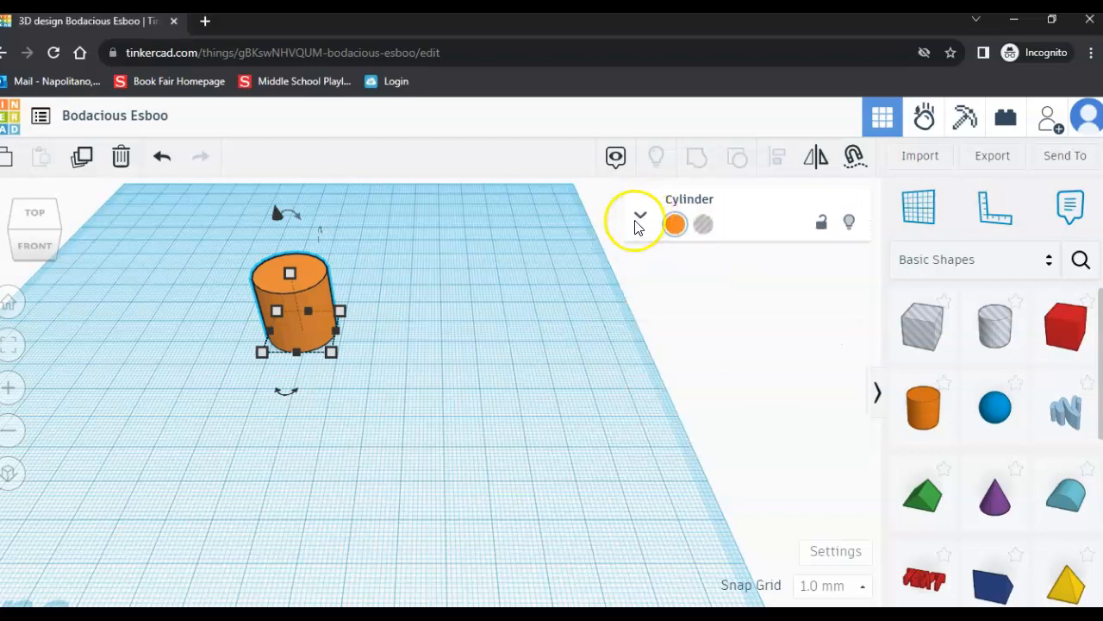
pyautogui.click(641, 219)
pyautogui.click(641, 215)
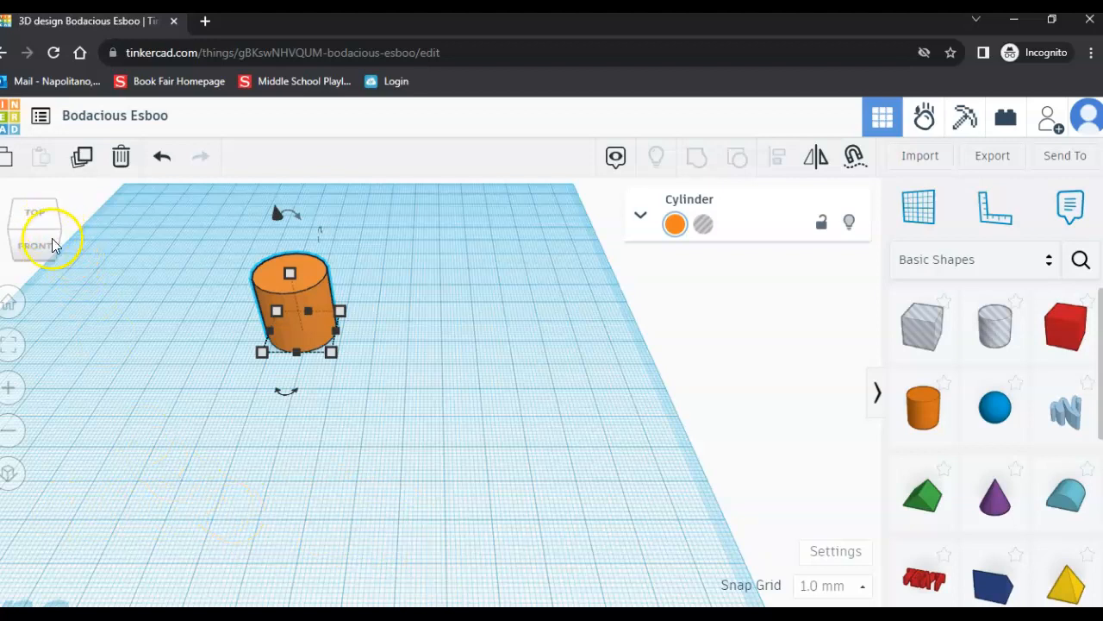
# Examine the cylinder from several angles and the workplane's grid squares up close
pyautogui.moveTo(40, 247)
pyautogui.mouseDown()
pyautogui.moveTo(43, 232)
pyautogui.moveTo(44, 247)
pyautogui.moveTo(90, 247)
pyautogui.moveTo(86, 236)
pyautogui.moveTo(40, 246)
pyautogui.moveTo(74, 239)
pyautogui.moveTo(49, 246)
pyautogui.moveTo(39, 231)
pyautogui.moveTo(47, 246)
pyautogui.mouseUp()
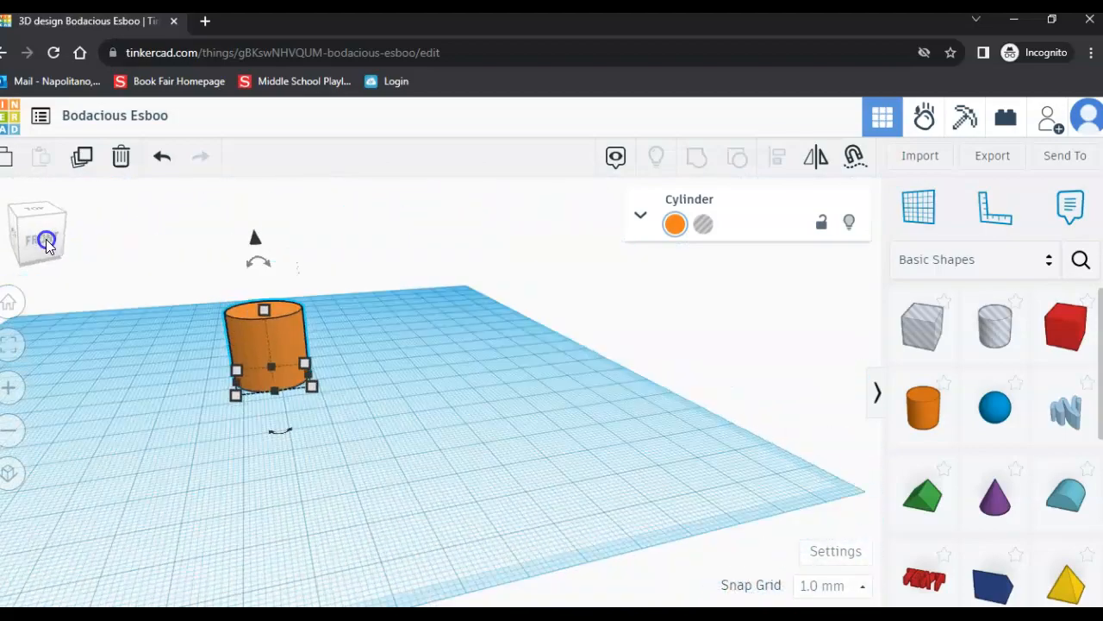
pyautogui.moveTo(397, 585); pyautogui.dragTo(292, 493, button='right')
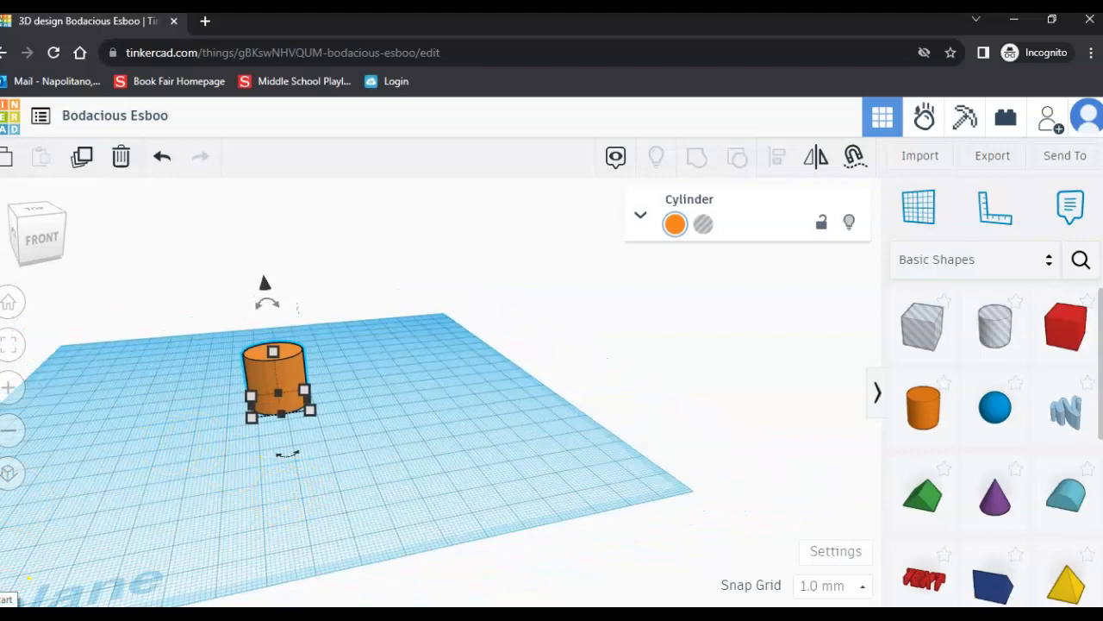
pyautogui.scroll(5, 288, 542)
pyautogui.scroll(-5, 295, 541)
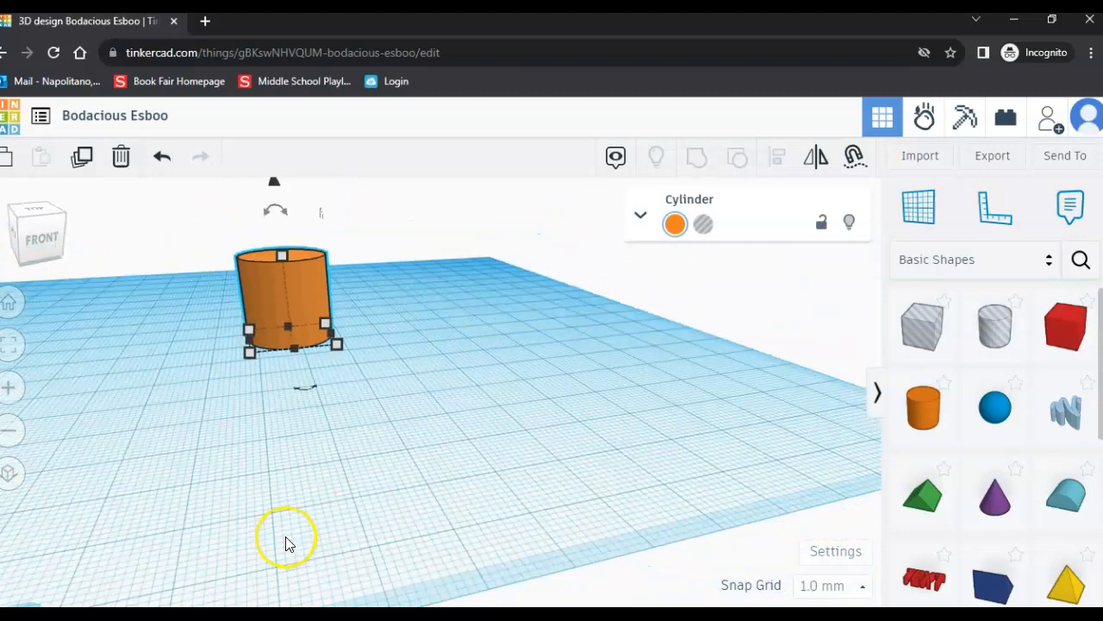
pyautogui.moveTo(543, 428); pyautogui.dragTo(337, 411, button='right')
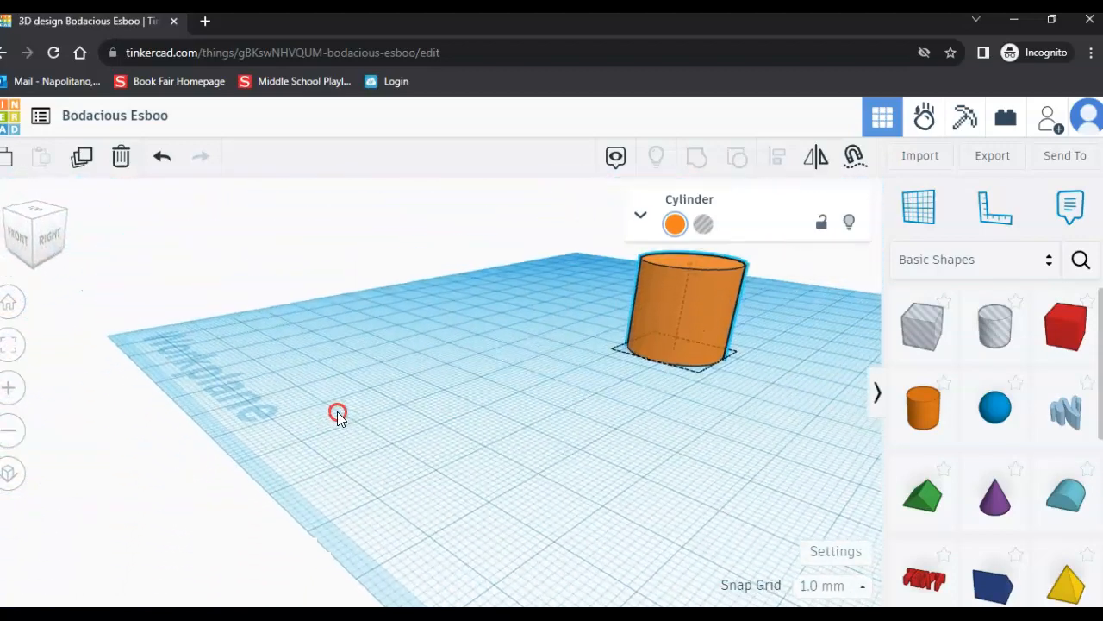
pyautogui.moveTo(618, 457); pyautogui.dragTo(781, 480, button='right')
pyautogui.moveTo(313, 385); pyautogui.dragTo(488, 390, button='right')
pyautogui.moveTo(675, 443); pyautogui.dragTo(751, 459, button='right')
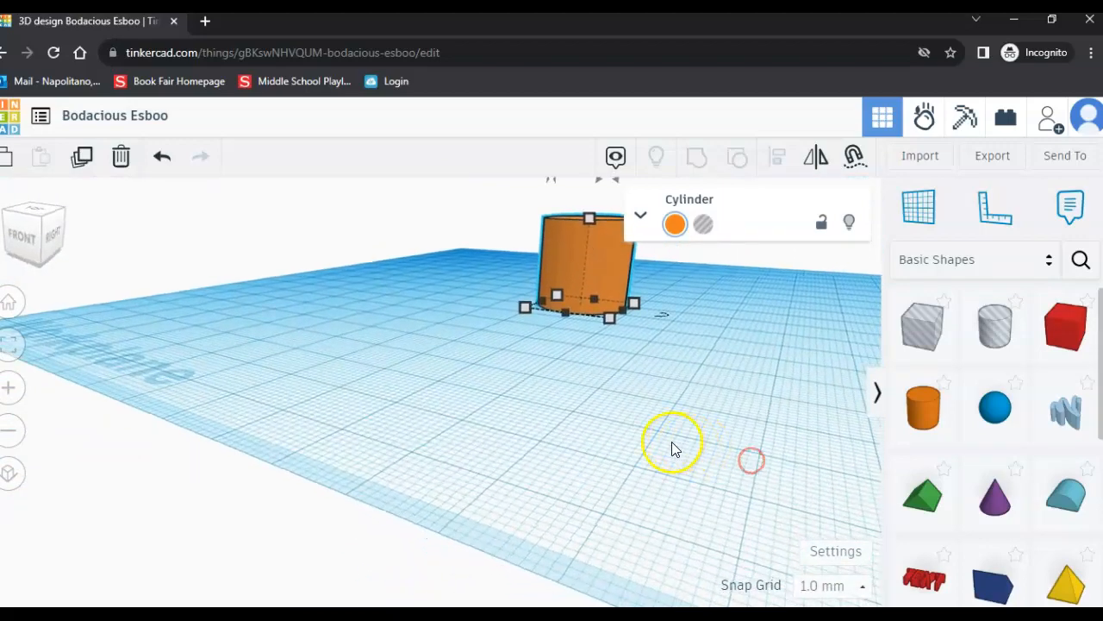
pyautogui.moveTo(632, 458); pyautogui.dragTo(785, 441, button='right')
pyautogui.moveTo(281, 425); pyautogui.dragTo(327, 428, button='right')
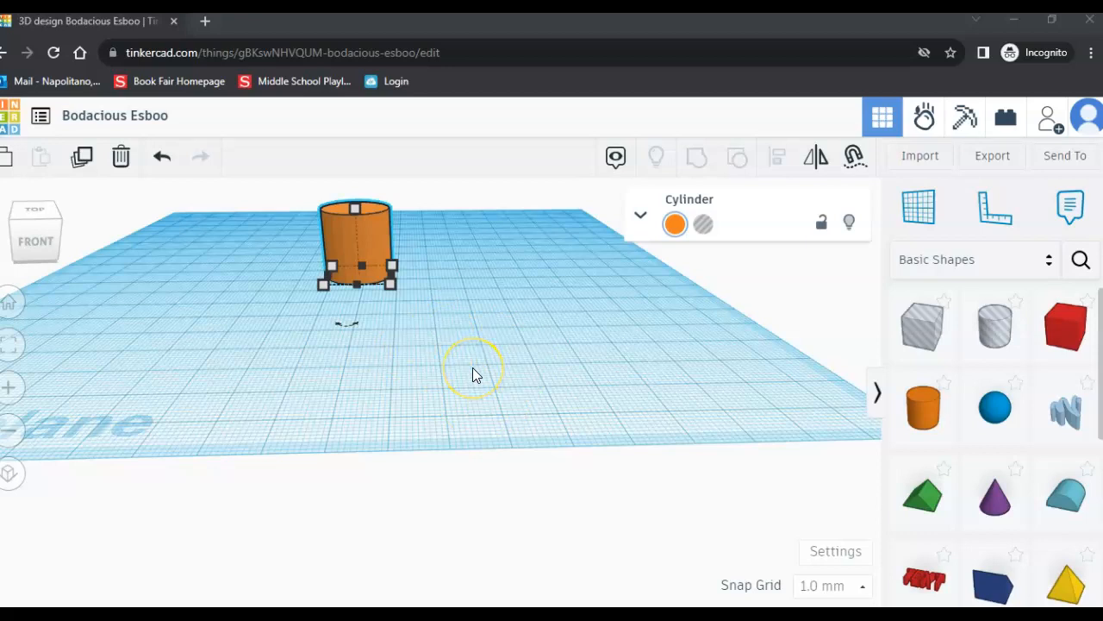
pyautogui.moveTo(538, 382); pyautogui.dragTo(537, 426, button='right')
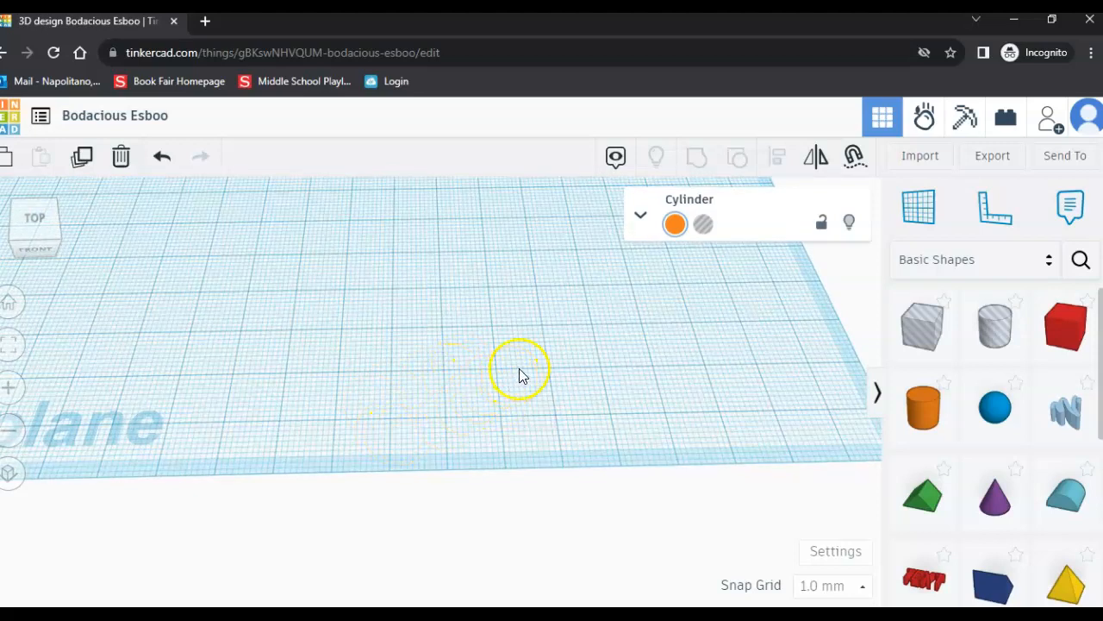
pyautogui.scroll(3, 519, 371)
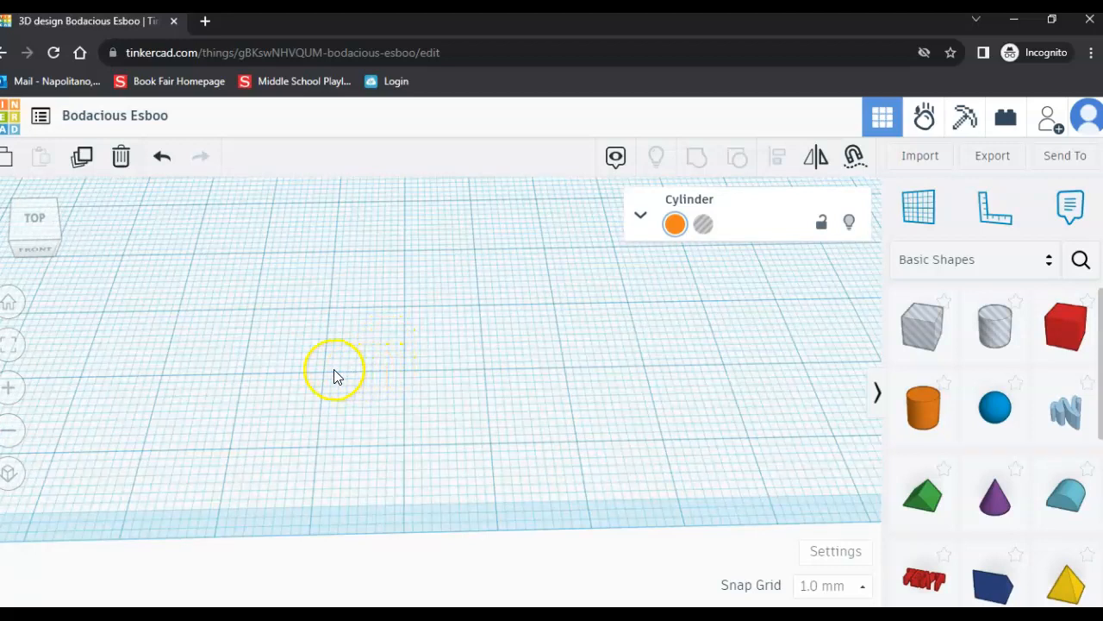
pyautogui.scroll(2, 564, 425)
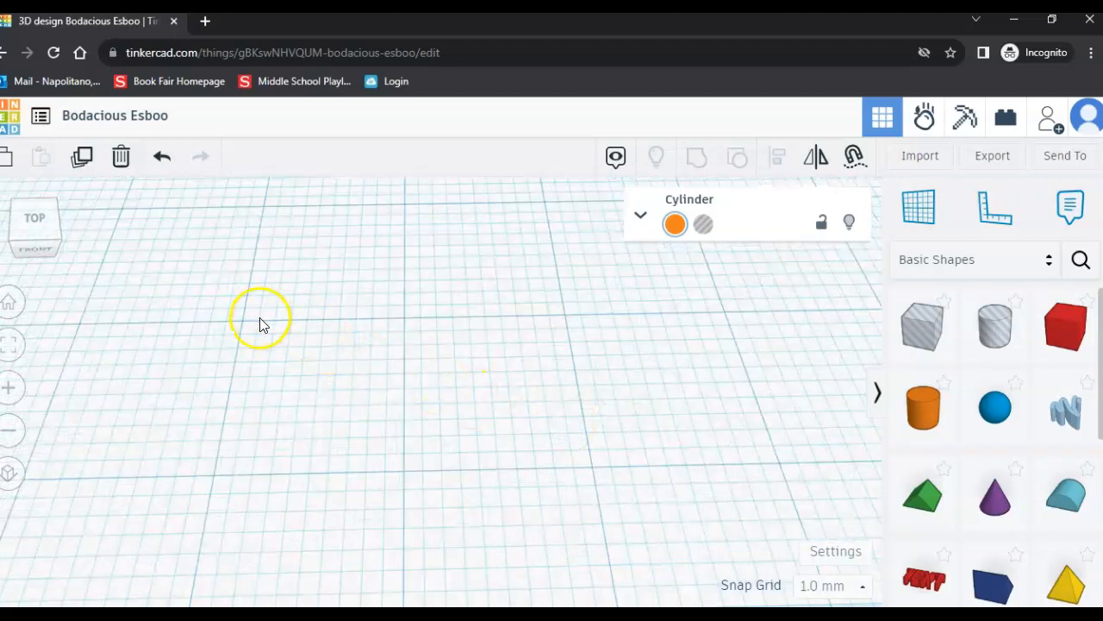
pyautogui.scroll(-2, 280, 329)
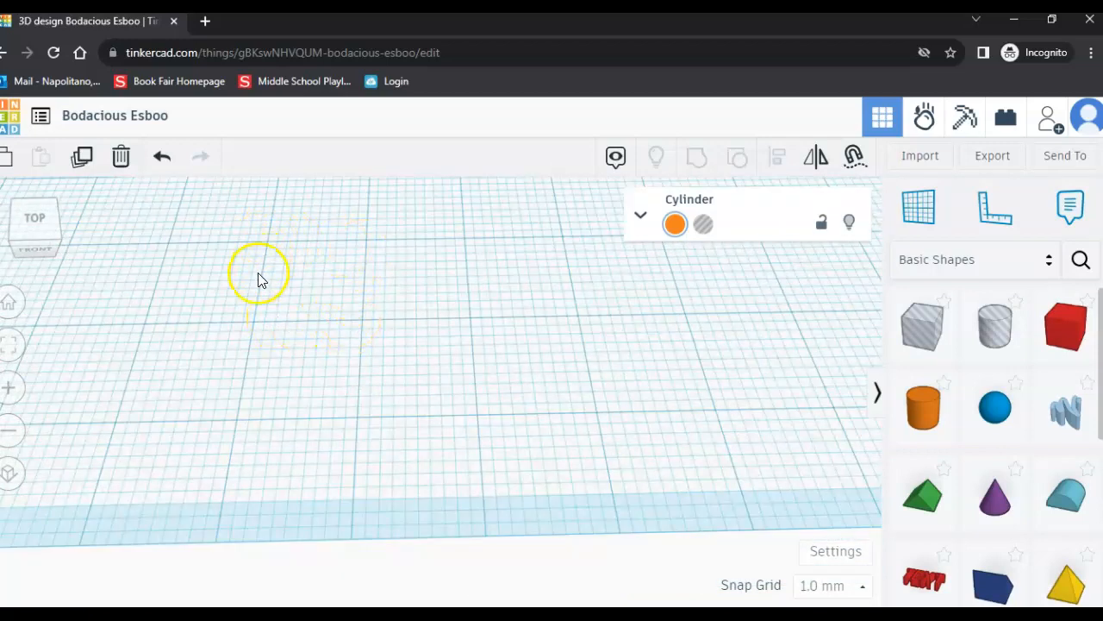
pyautogui.scroll(2, 250, 340)
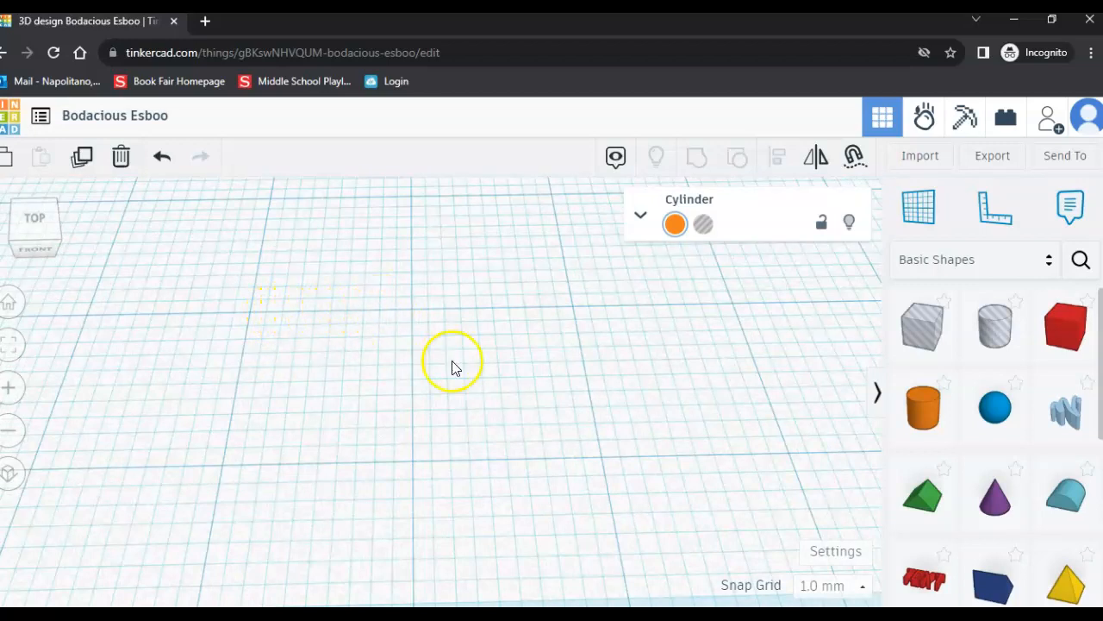
# Place a solid box on the workplane, in front of the cylinder and to its right
pyautogui.moveTo(453, 362); pyautogui.dragTo(475, 316, button='right')
pyautogui.scroll(-2, 434, 329)
pyautogui.moveTo(1068, 334); pyautogui.dragTo(582, 313)
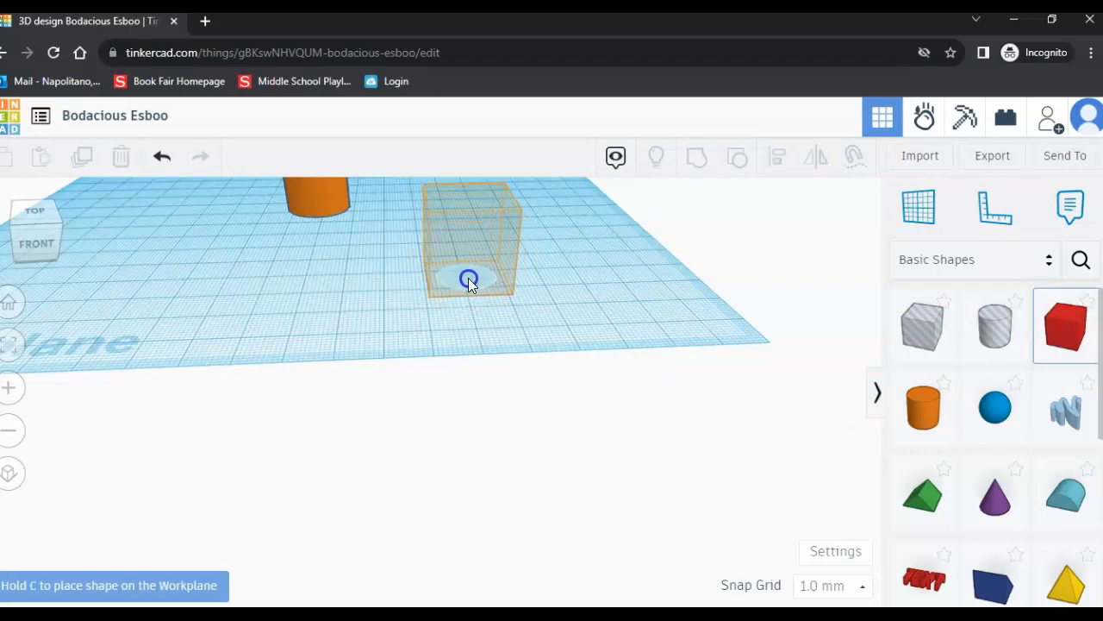
pyautogui.click(467, 282)
# Set the box's width along its front edge to 30 mm
pyautogui.moveTo(581, 311); pyautogui.dragTo(598, 333, button='right')
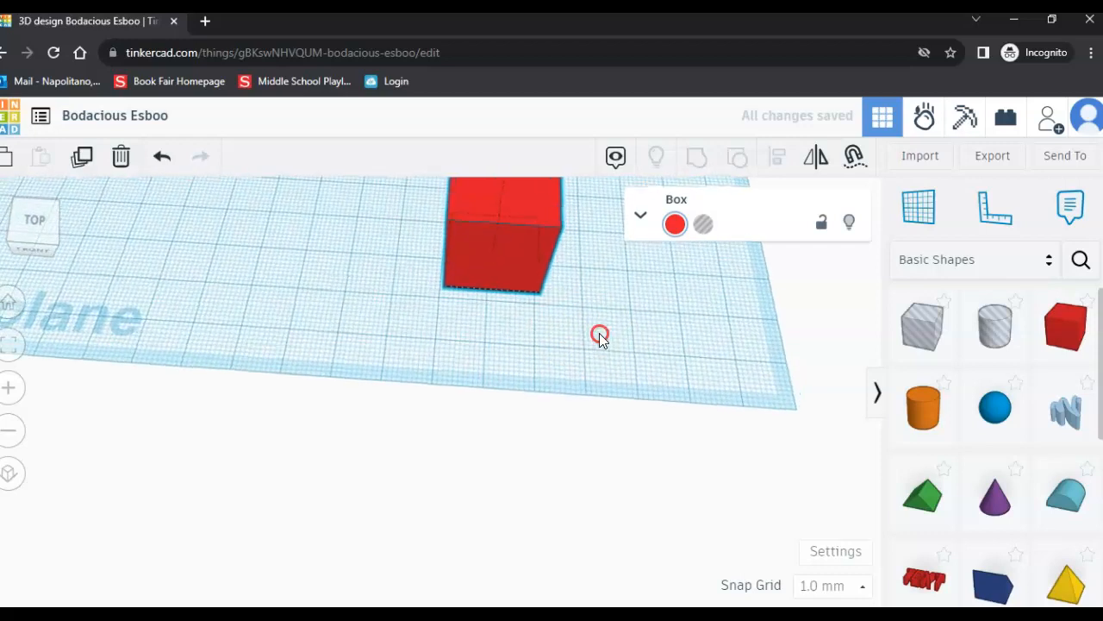
pyautogui.scroll(2, 572, 338)
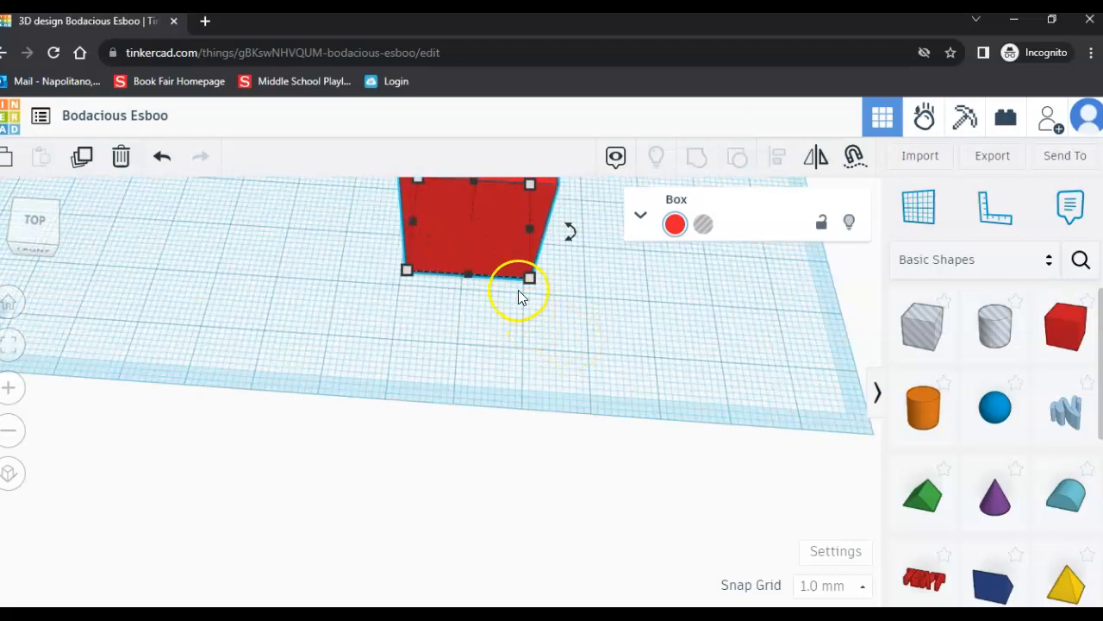
pyautogui.click(495, 270)
pyautogui.moveTo(492, 263); pyautogui.dragTo(492, 266)
pyautogui.moveTo(510, 346); pyautogui.dragTo(464, 317, button='right')
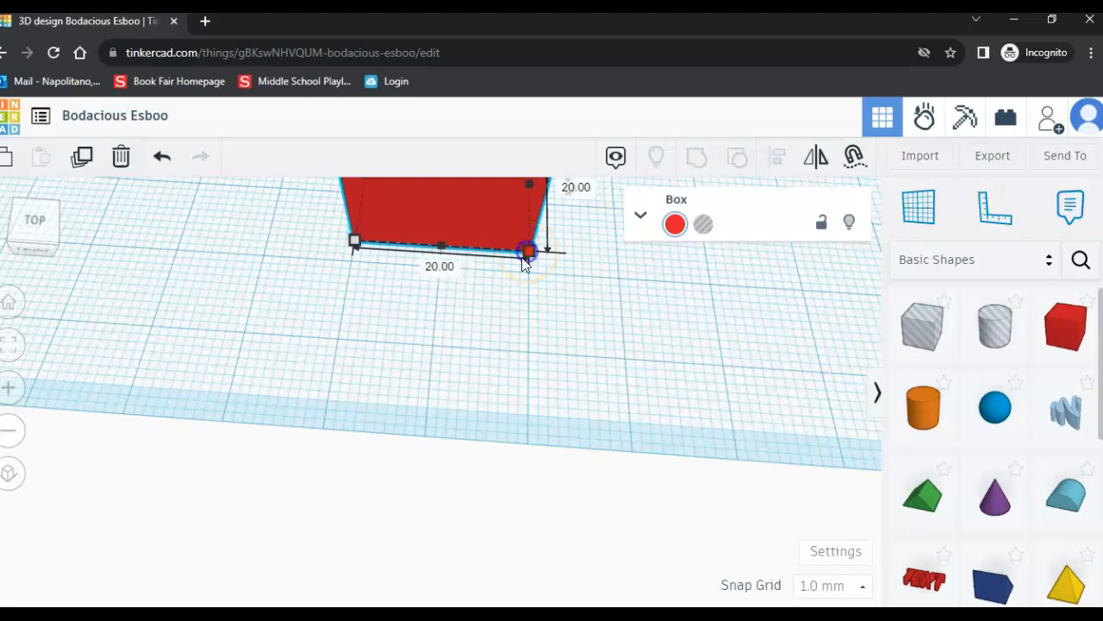
pyautogui.click(439, 267)
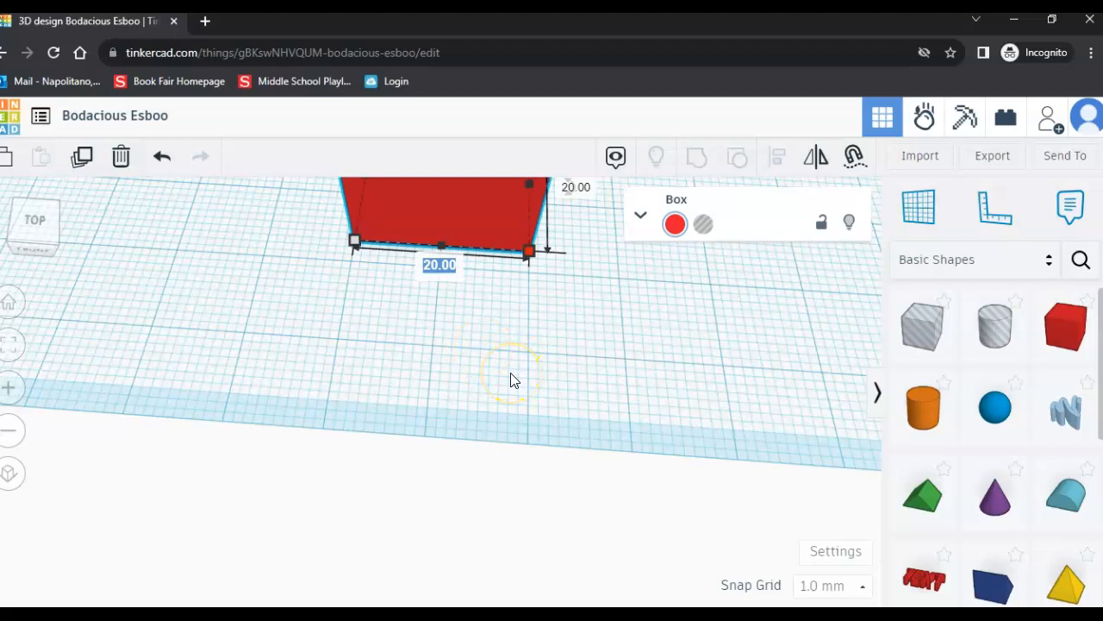
pyautogui.click(438, 262)
pyautogui.write('30')
pyautogui.press('Return')
pyautogui.moveTo(719, 345); pyautogui.dragTo(675, 381, button='right')
pyautogui.scroll(1, 708, 405)
pyautogui.scroll(-3, 676, 397)
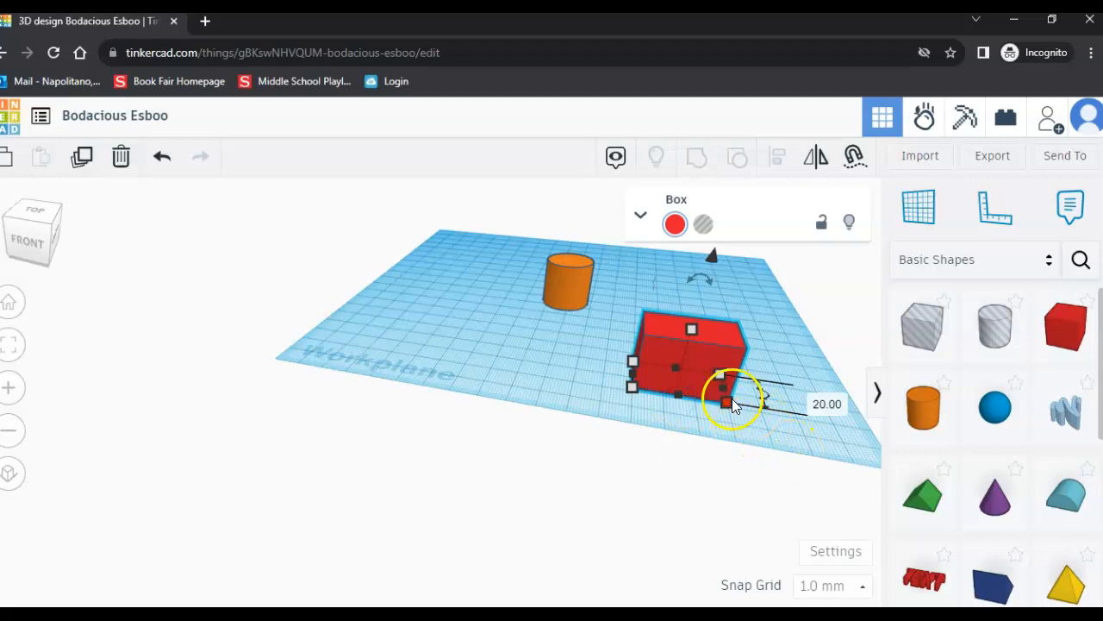
# Stretch the box by its front corner, undo that resize, and enlarge the box proportionally to a base of about 40.5 by 27 mm
pyautogui.moveTo(728, 402); pyautogui.dragTo(768, 420)
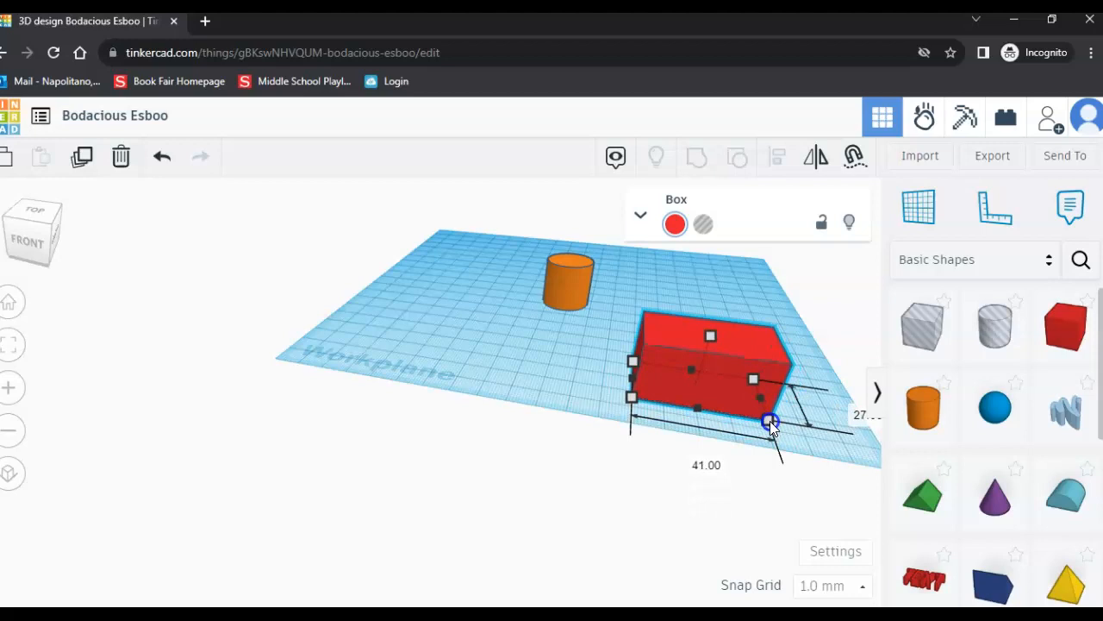
pyautogui.click(163, 165)
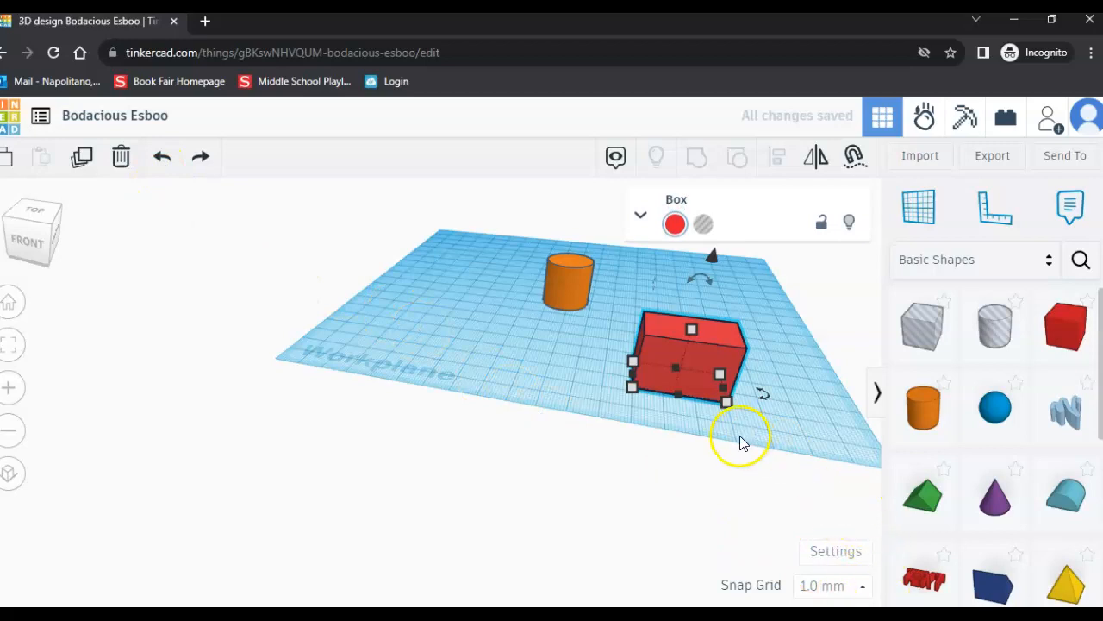
pyautogui.moveTo(728, 404)
pyautogui.mouseDown()
pyautogui.moveTo(790, 419)
pyautogui.moveTo(671, 408)
pyautogui.moveTo(819, 435)
pyautogui.moveTo(713, 410)
pyautogui.mouseUp()
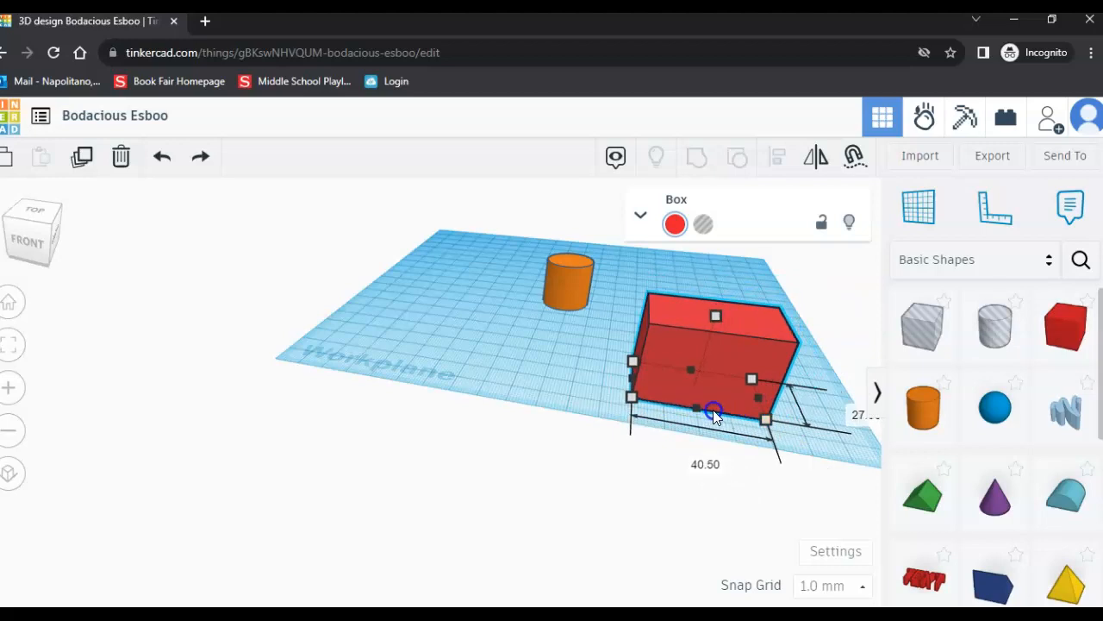
pyautogui.moveTo(713, 410); pyautogui.dragTo(713, 409)
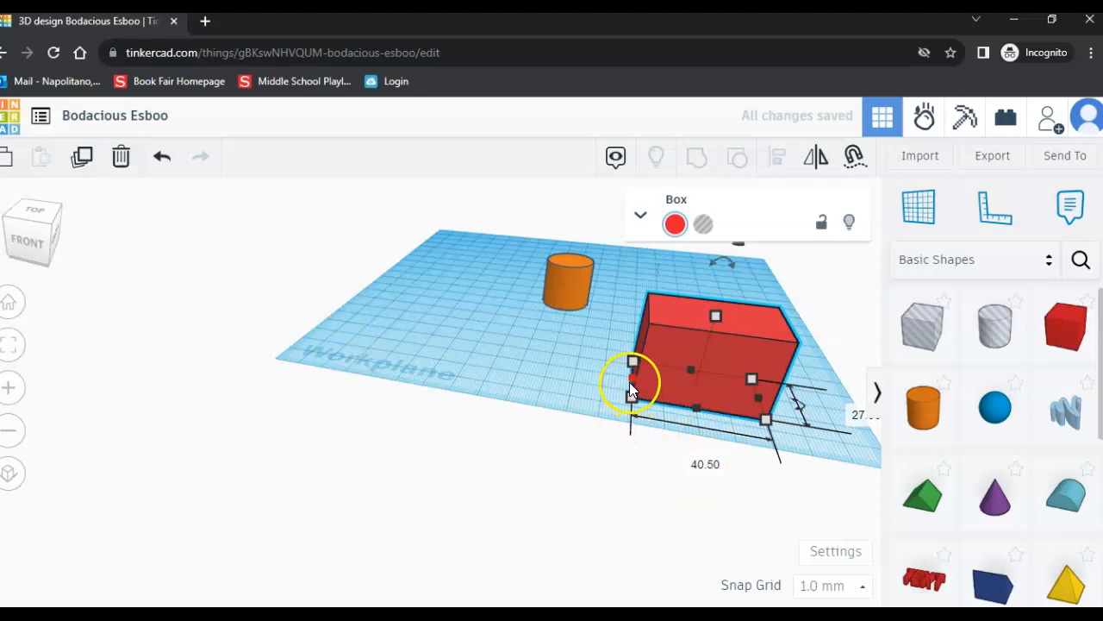
# Stretch the box freely to about 58.5 mm wide and 28 mm deep, and raise its height to about 29 mm
pyautogui.moveTo(633, 377); pyautogui.dragTo(583, 375)
pyautogui.moveTo(662, 402); pyautogui.dragTo(660, 403)
pyautogui.click(692, 353)
pyautogui.moveTo(726, 407); pyautogui.dragTo(684, 333, button='right')
pyautogui.moveTo(675, 286)
pyautogui.mouseDown()
pyautogui.moveTo(690, 259)
pyautogui.moveTo(687, 281)
pyautogui.mouseUp()
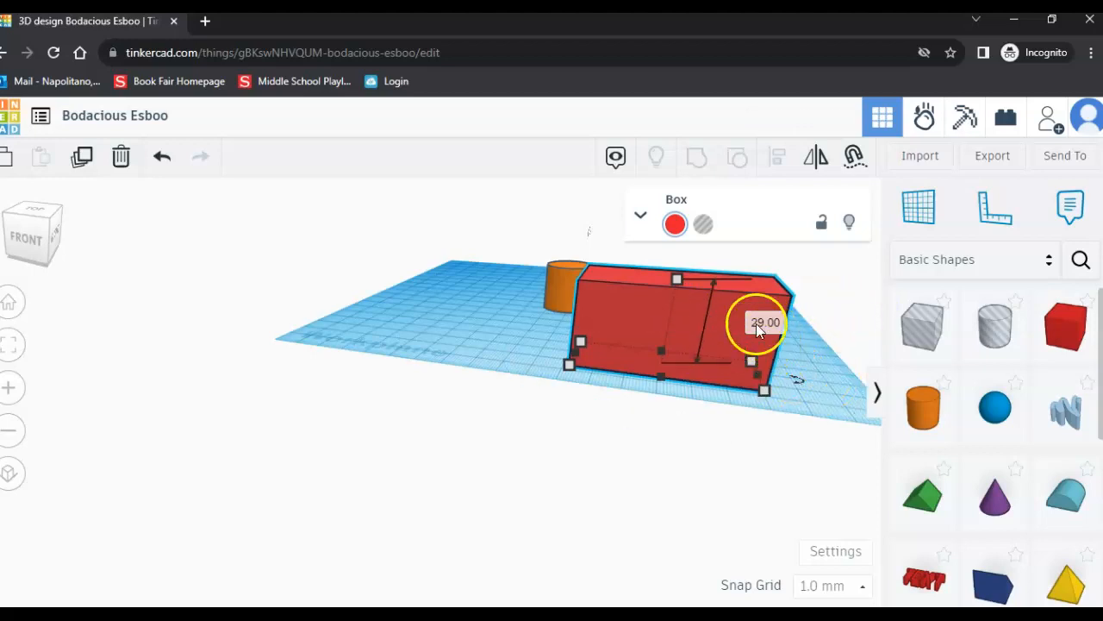
# Examine the box's height, width and depth dimensions from its front and right sides
pyautogui.moveTo(771, 394); pyautogui.dragTo(797, 364, button='right')
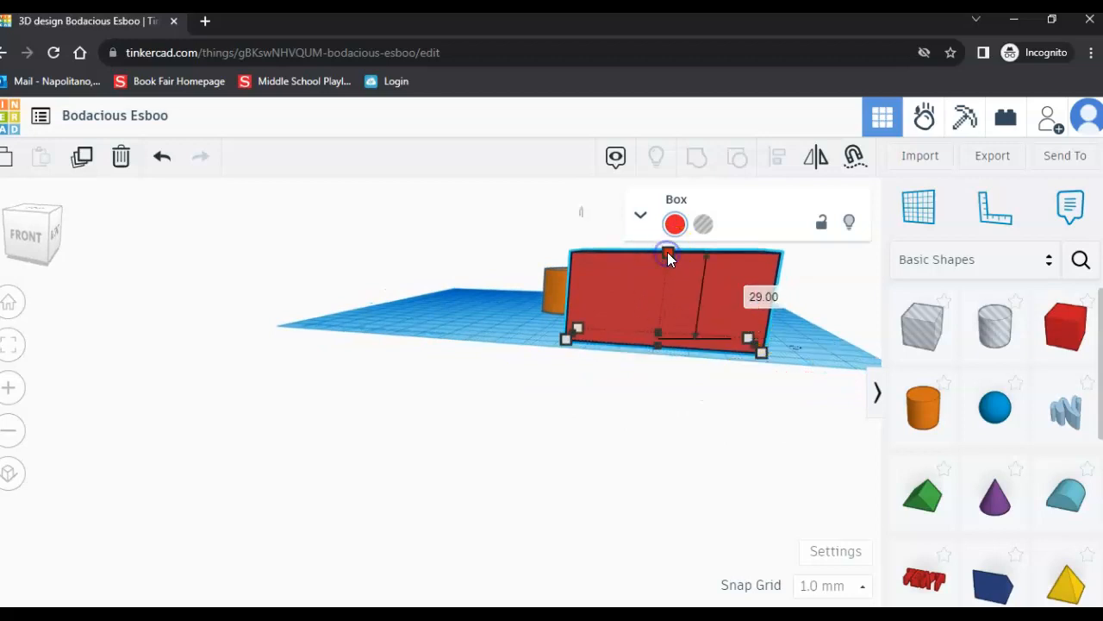
pyautogui.click(763, 297)
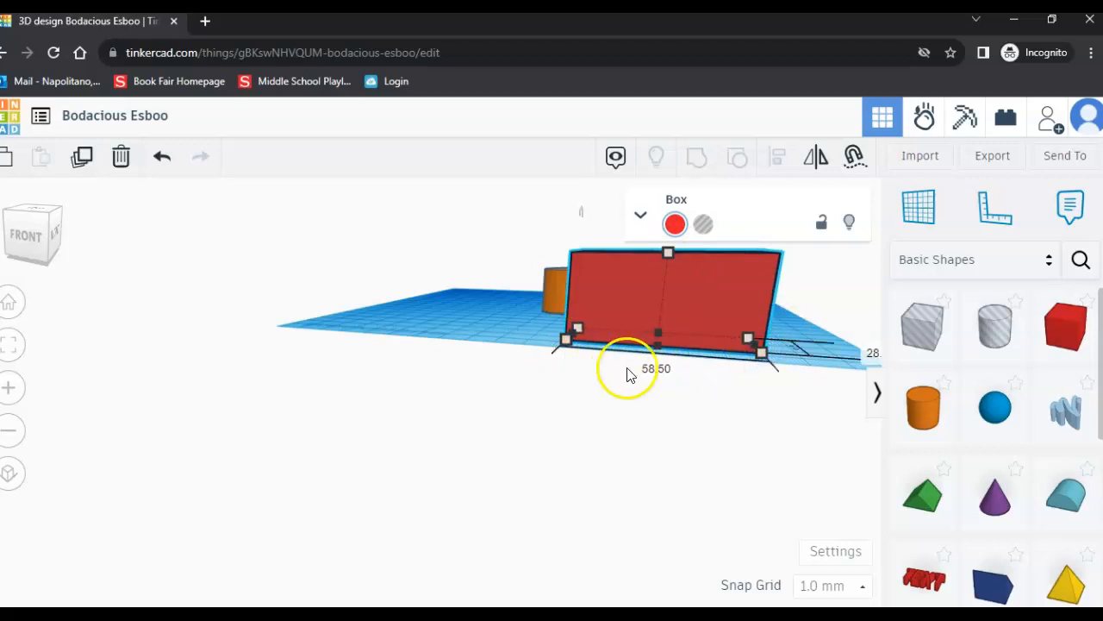
pyautogui.moveTo(802, 364); pyautogui.dragTo(623, 368, button='right')
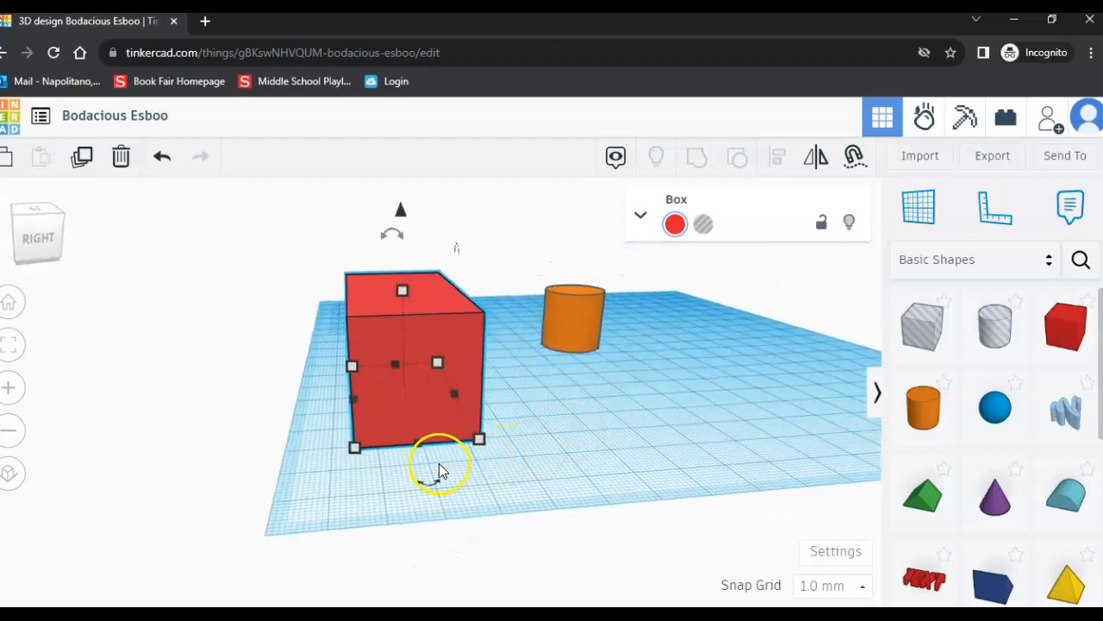
pyautogui.moveTo(417, 443); pyautogui.dragTo(418, 443)
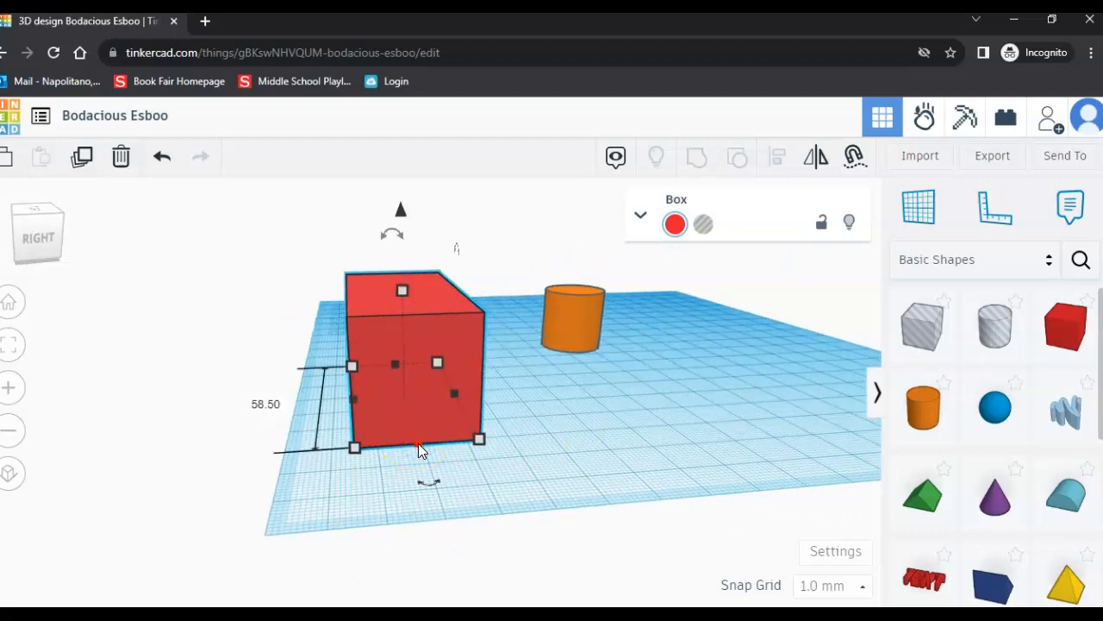
pyautogui.click(355, 449)
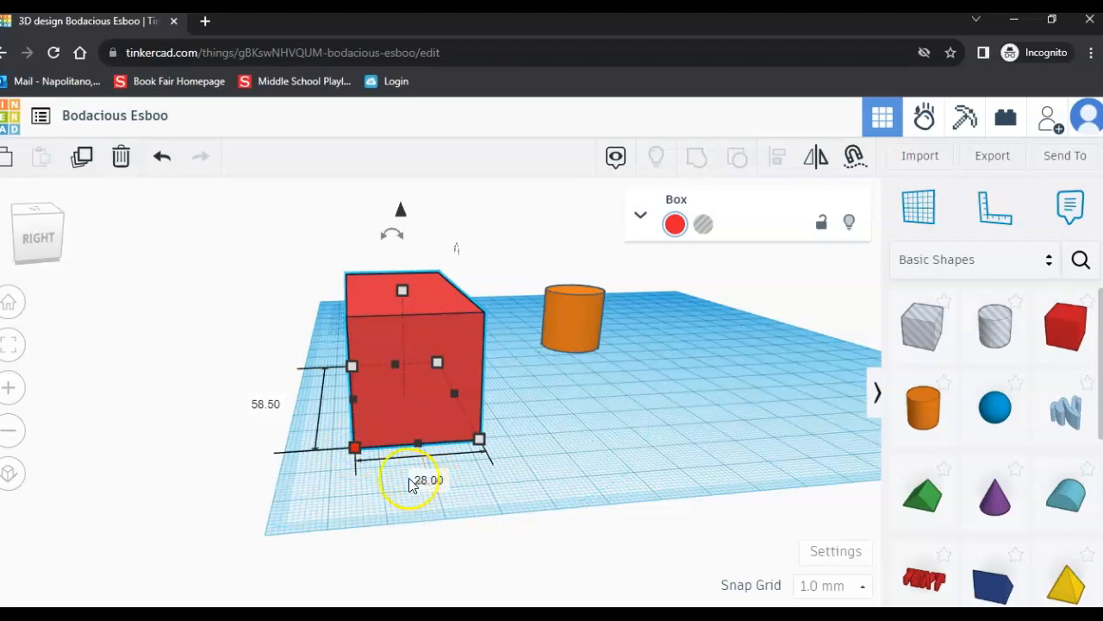
pyautogui.moveTo(625, 457); pyautogui.dragTo(897, 474, button='right')
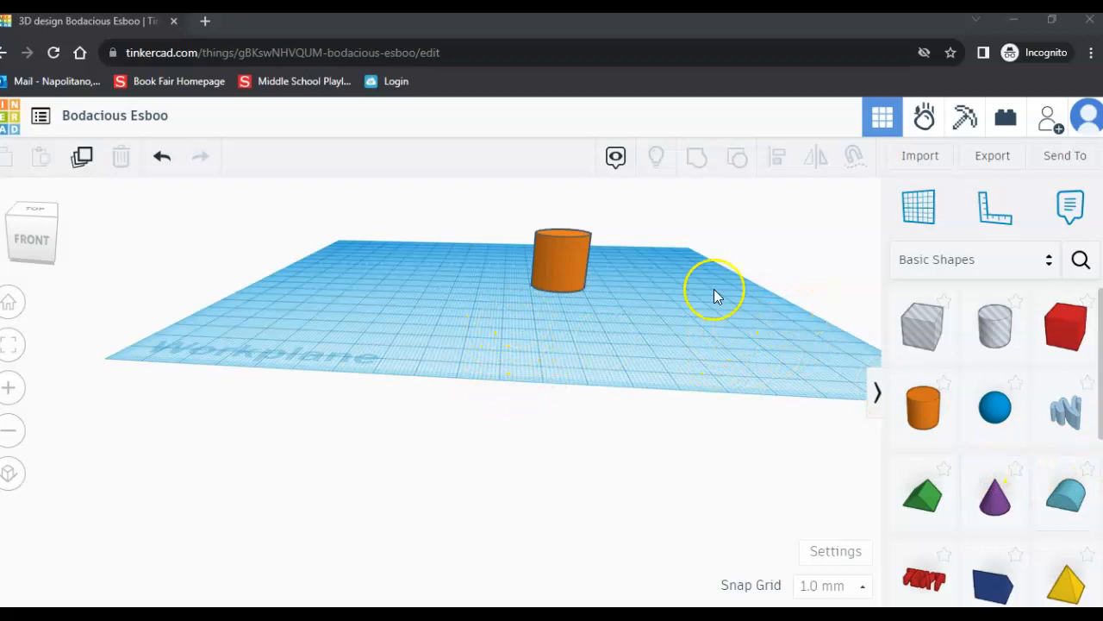
# Copy the orange cylinder, paste a duplicate, and move the duplicate in front of the original
pyautogui.click(548, 252)
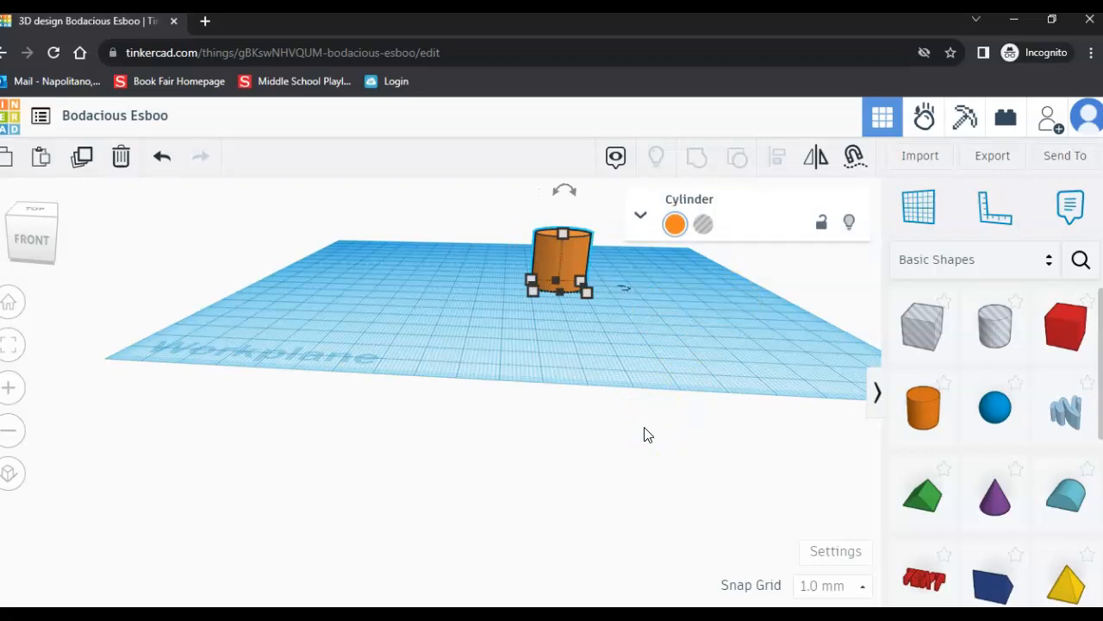
pyautogui.click(600, 356)
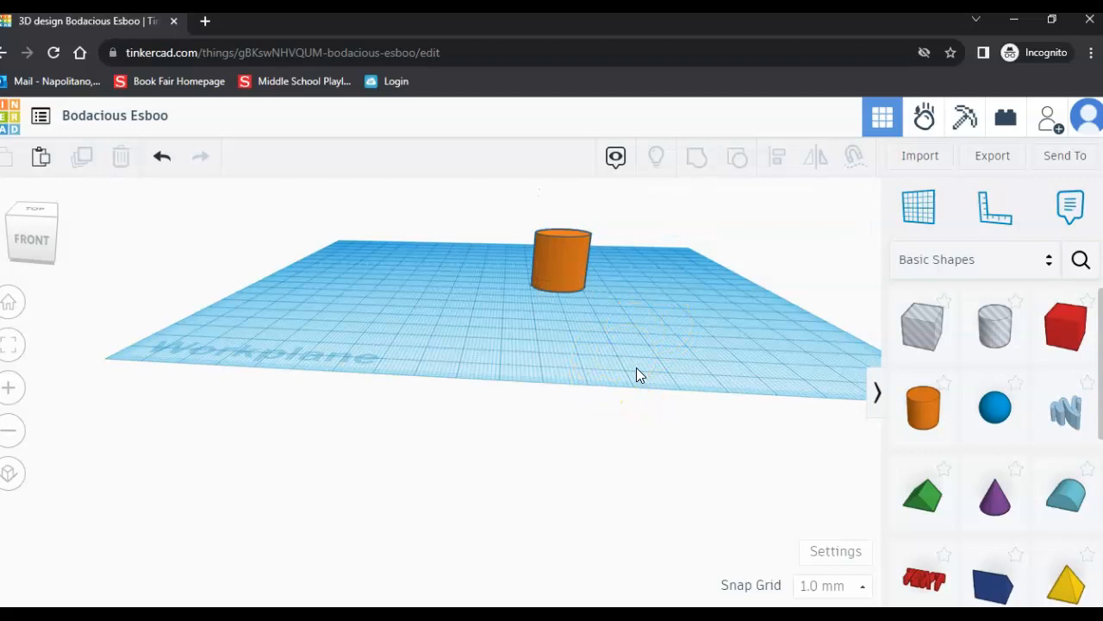
pyautogui.hotkey('ctrl', 'v')
pyautogui.moveTo(638, 365); pyautogui.dragTo(639, 295, button='right')
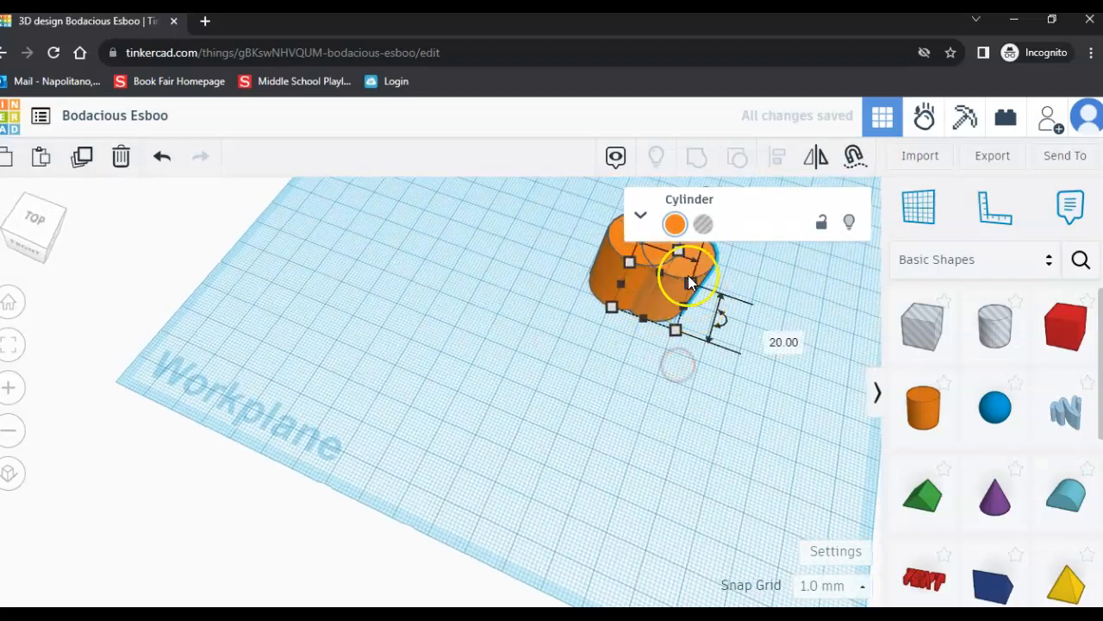
pyautogui.moveTo(691, 272); pyautogui.dragTo(652, 367)
pyautogui.moveTo(653, 366); pyautogui.dragTo(725, 399, button='right')
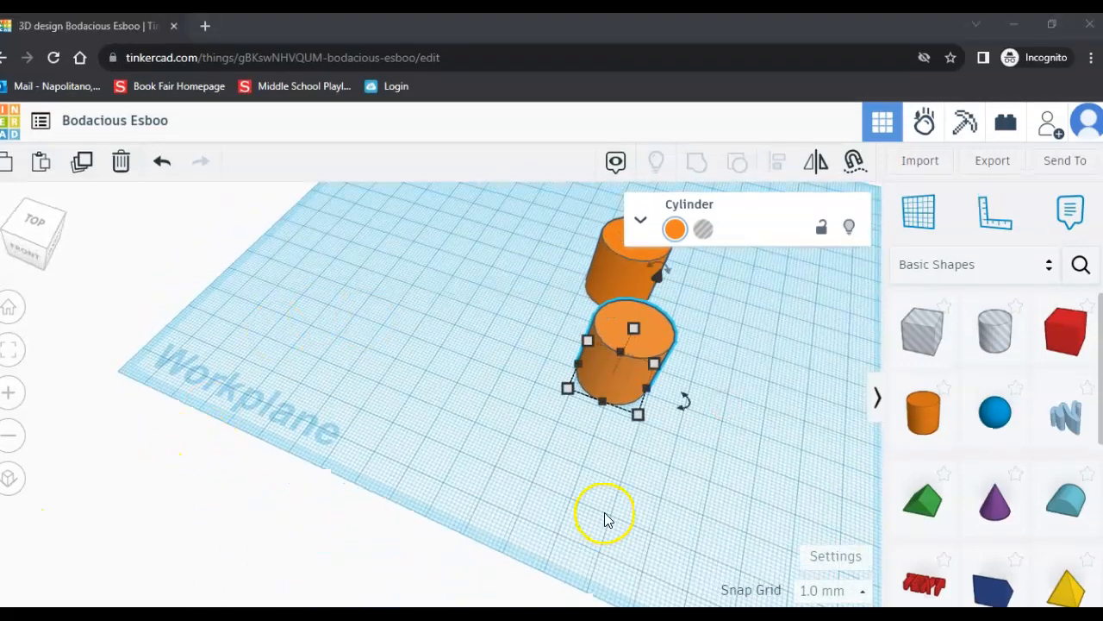
# Turn the front cylinder into a hole and expand its shape properties to view the Solid and Hole options
pyautogui.moveTo(494, 428); pyautogui.dragTo(354, 445, button='right')
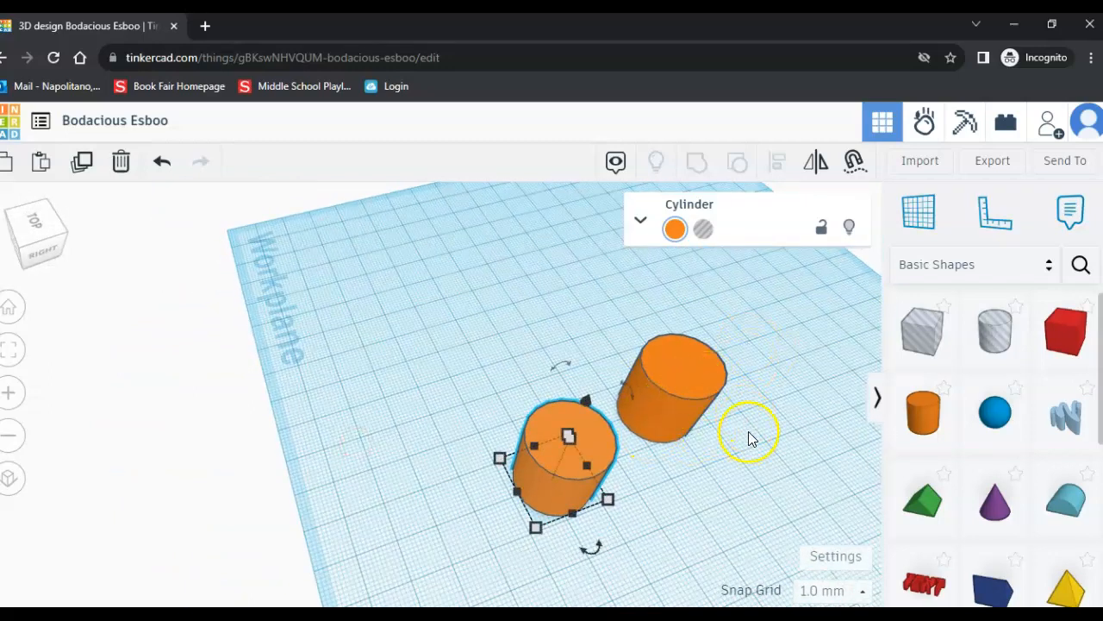
pyautogui.moveTo(779, 473); pyautogui.dragTo(734, 443, button='right')
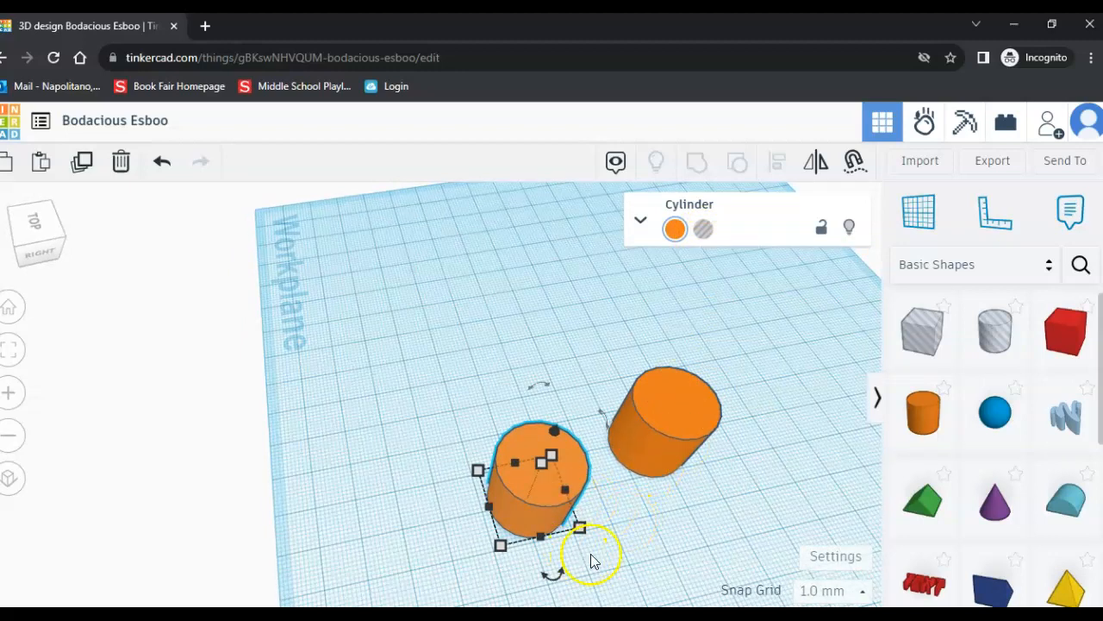
pyautogui.moveTo(721, 523)
pyautogui.mouseDown(button='right')
pyautogui.moveTo(726, 509)
pyautogui.moveTo(704, 516)
pyautogui.mouseUp(button='right')
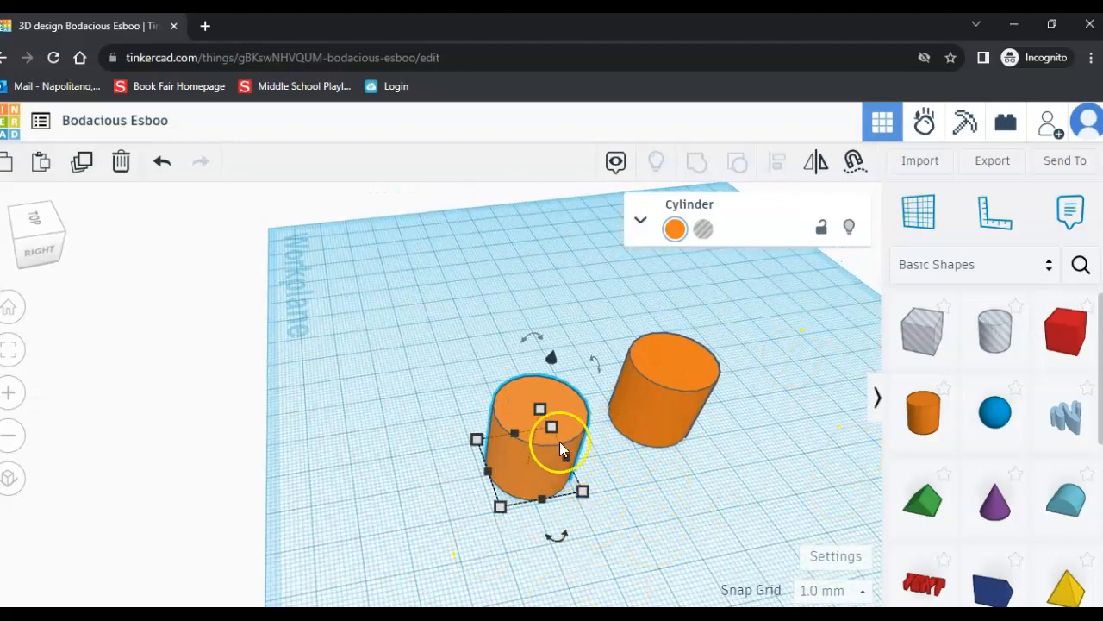
pyautogui.click(704, 231)
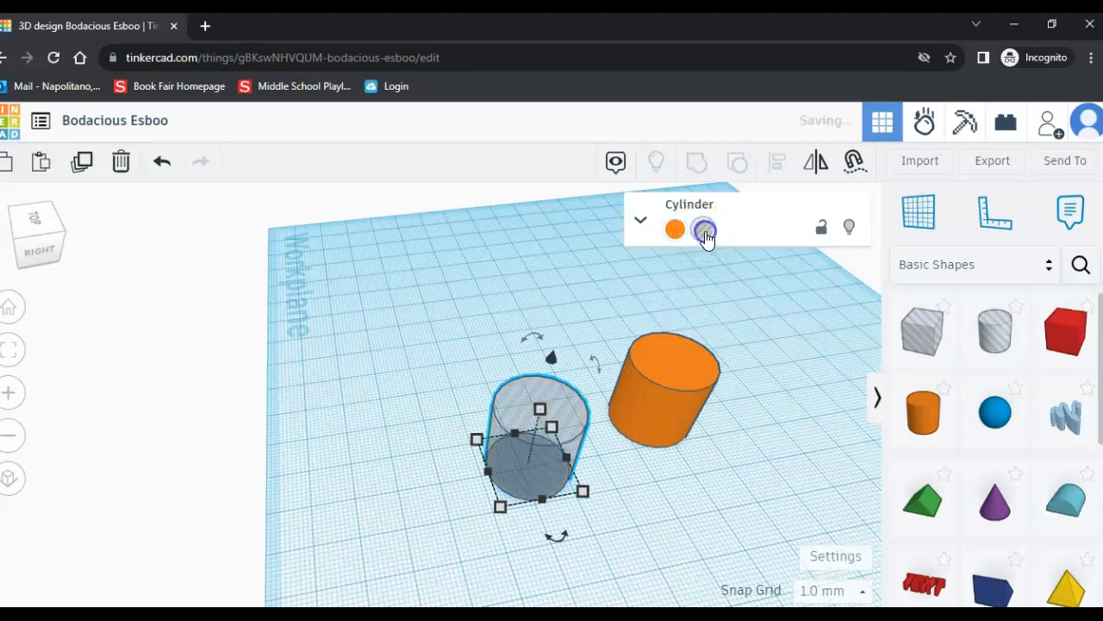
pyautogui.click(640, 221)
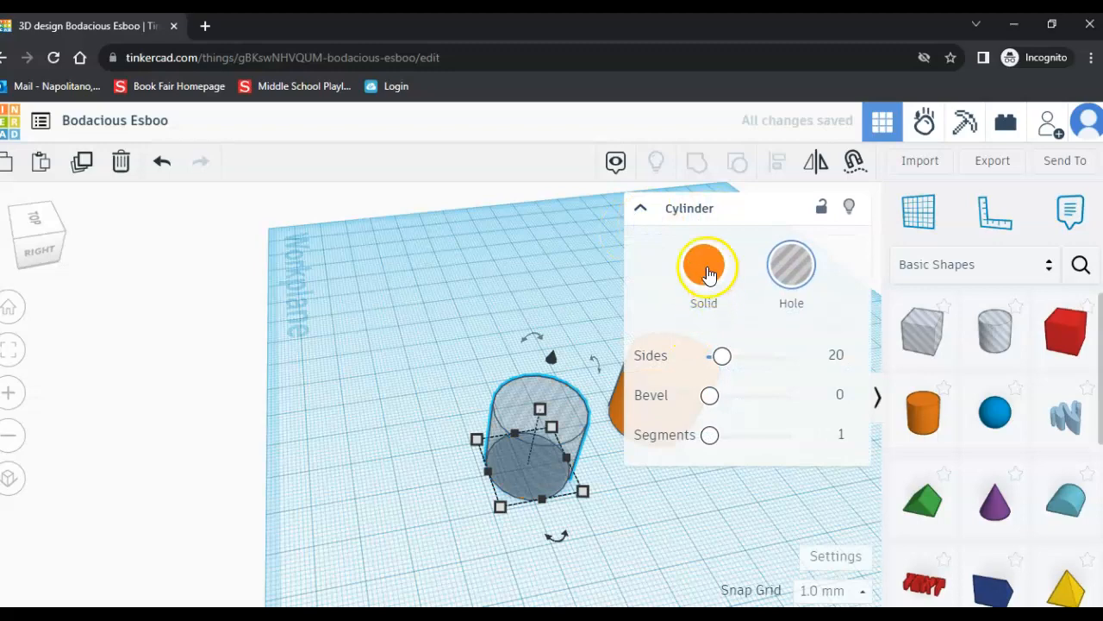
pyautogui.click(667, 537)
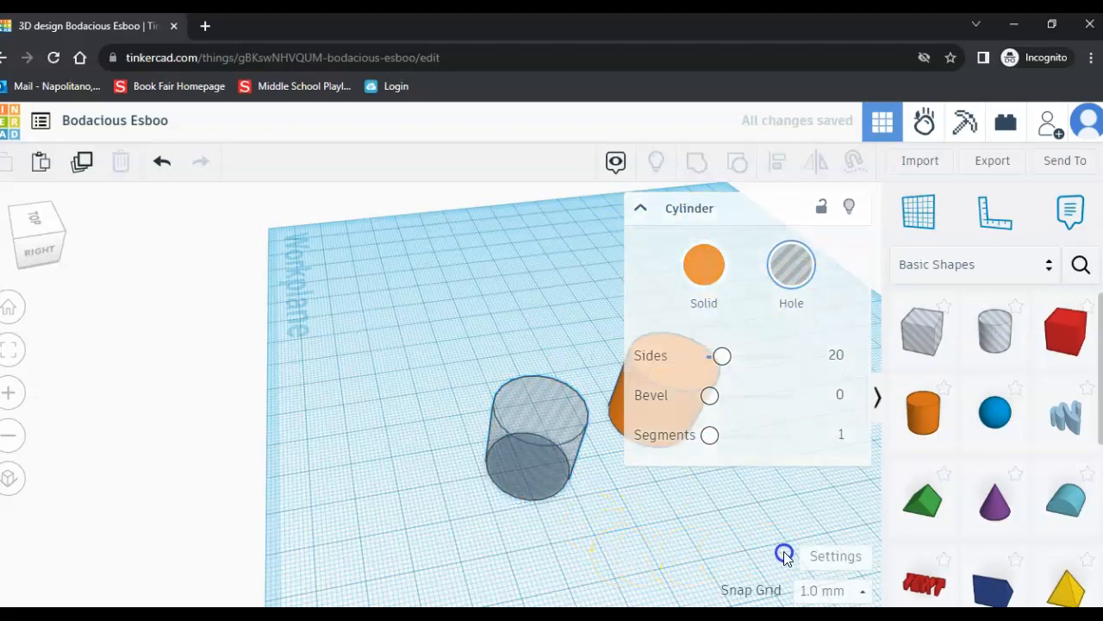
# Move the hole cylinder close against the front right side of the solid orange cylinder
pyautogui.moveTo(561, 530); pyautogui.dragTo(678, 557, button='right')
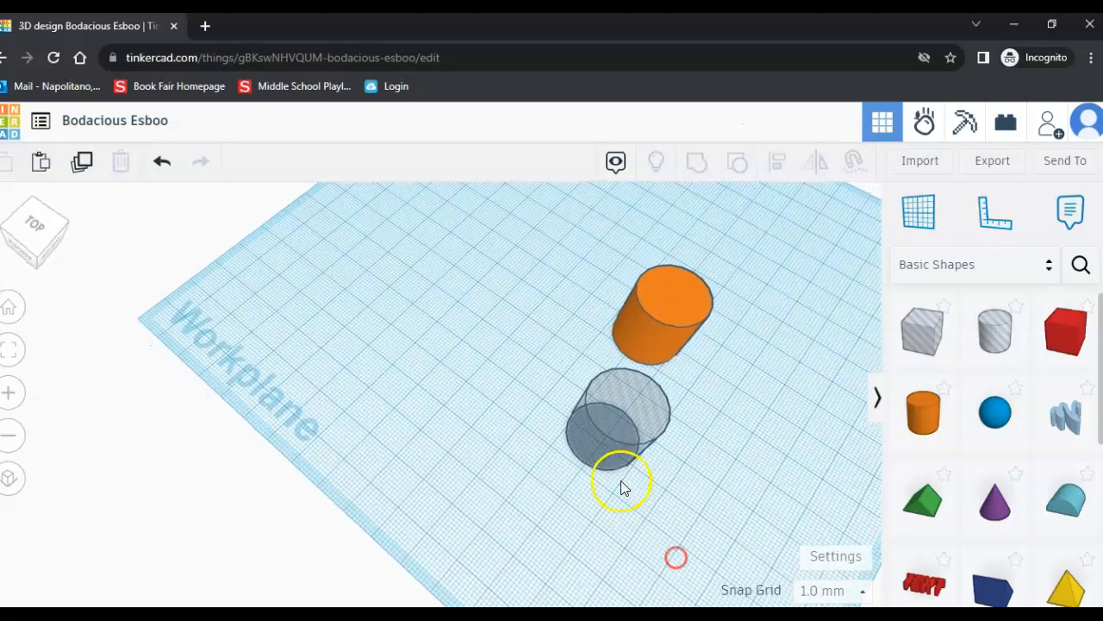
pyautogui.click(630, 435)
pyautogui.moveTo(630, 435); pyautogui.dragTo(638, 424)
pyautogui.moveTo(425, 377); pyautogui.dragTo(537, 440)
pyautogui.moveTo(617, 534); pyautogui.dragTo(774, 492, button='right')
pyautogui.scroll(5, 483, 372)
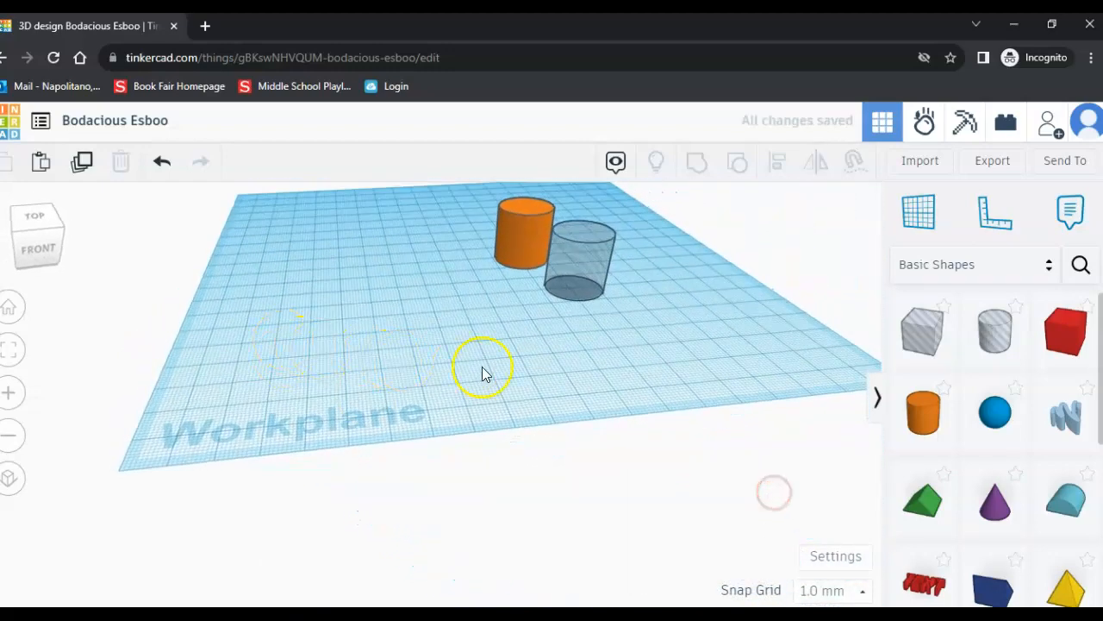
pyautogui.moveTo(509, 352); pyautogui.dragTo(607, 419, button='right')
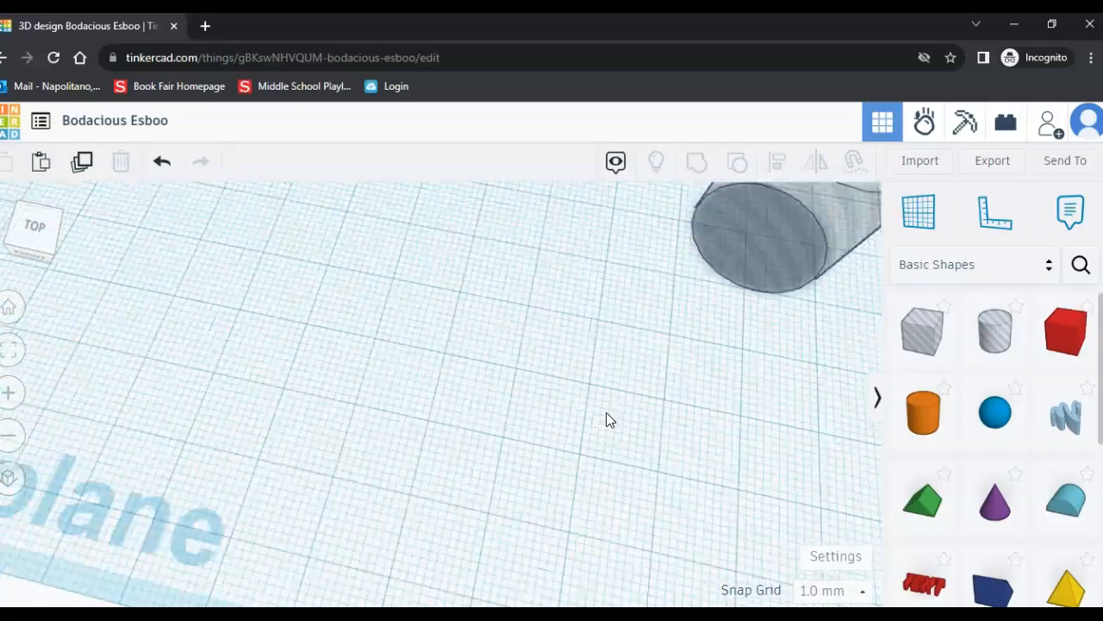
pyautogui.scroll(-5, 607, 417)
pyautogui.click(710, 312)
pyautogui.click(485, 354)
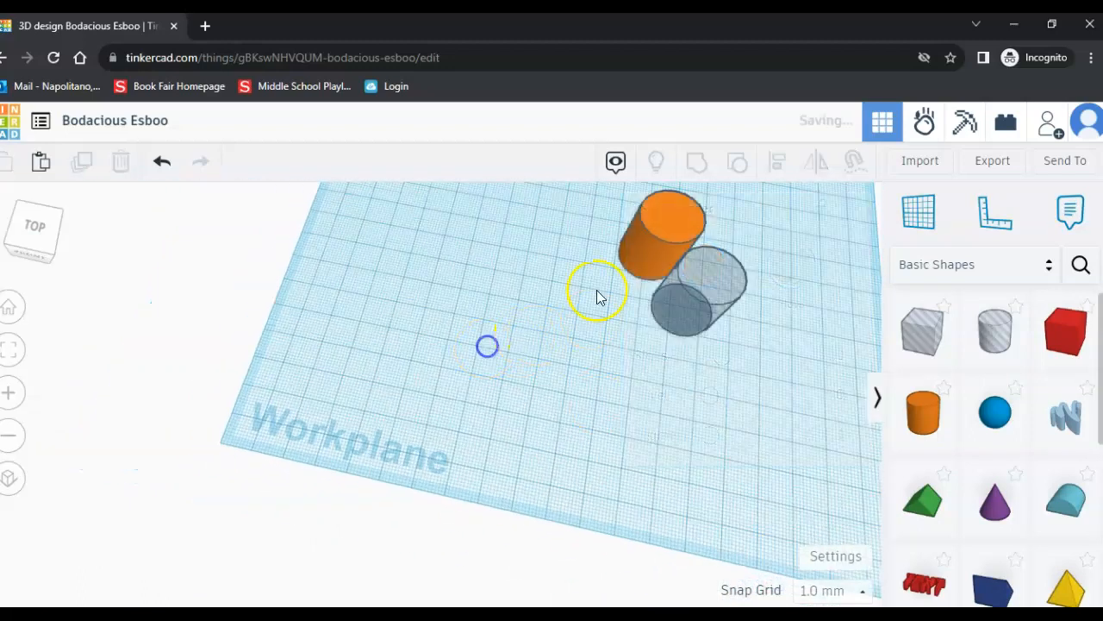
# Collapse the hole cylinder's shape properties and position it so that it partly overlaps the solid cylinder
pyautogui.click(710, 288)
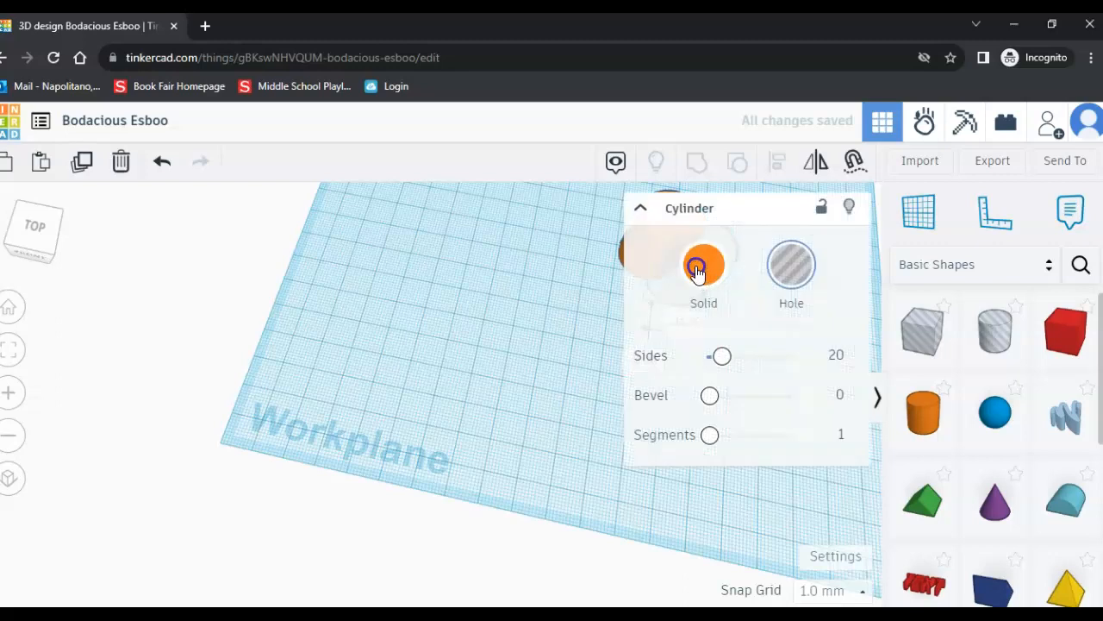
pyautogui.click(642, 209)
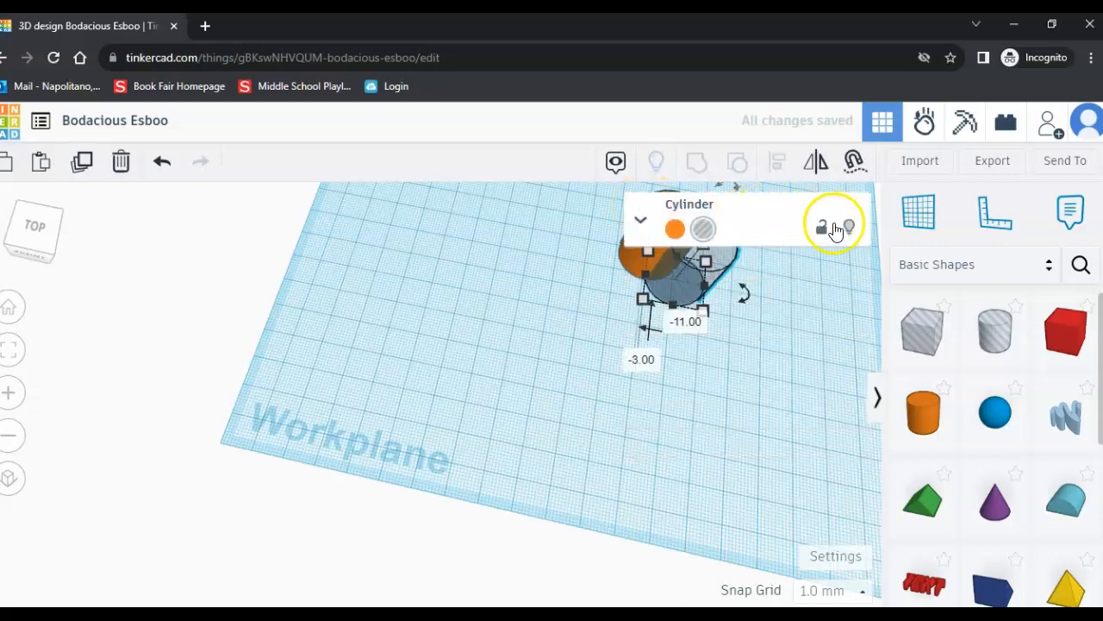
pyautogui.scroll(-2, 786, 392)
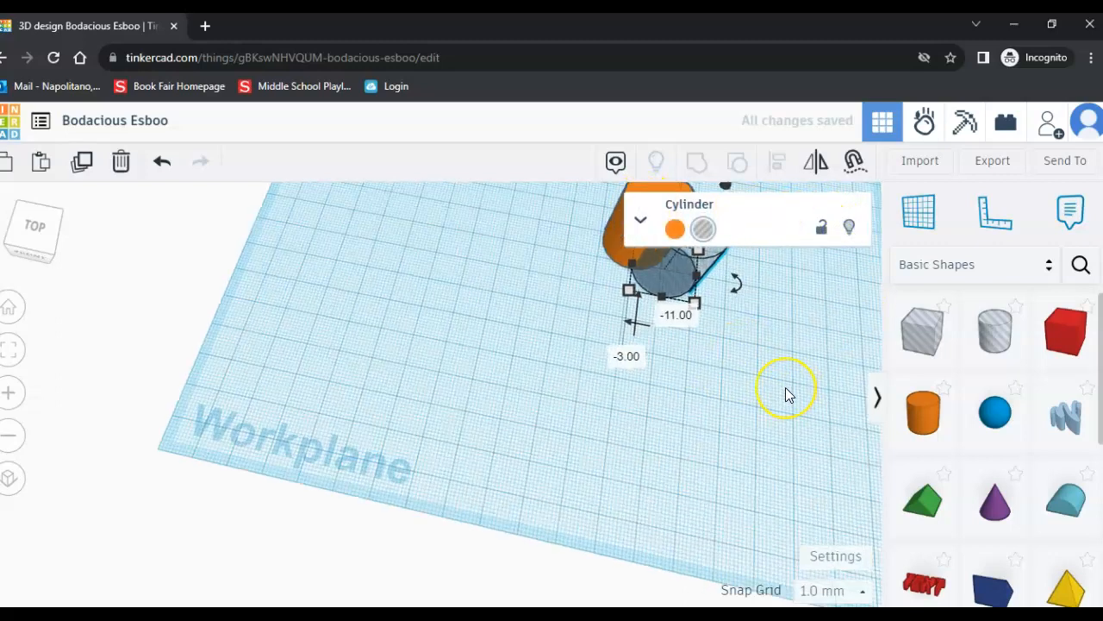
pyautogui.scroll(-3, 783, 391)
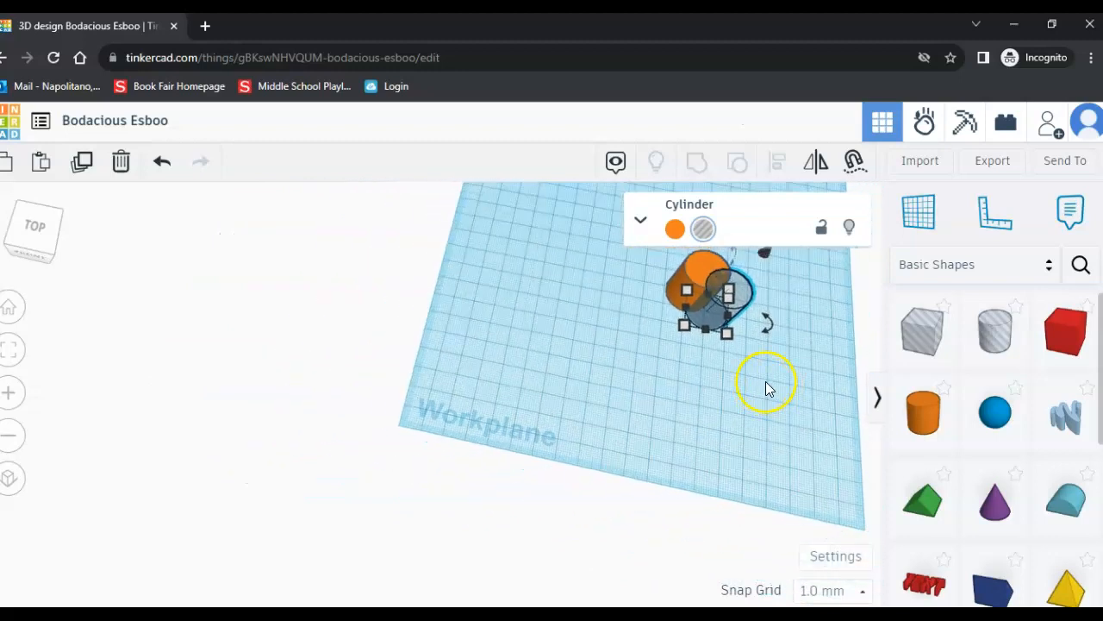
pyautogui.moveTo(741, 307)
pyautogui.mouseDown()
pyautogui.moveTo(741, 295)
pyautogui.moveTo(717, 298)
pyautogui.moveTo(742, 294)
pyautogui.mouseUp()
pyautogui.click(649, 345)
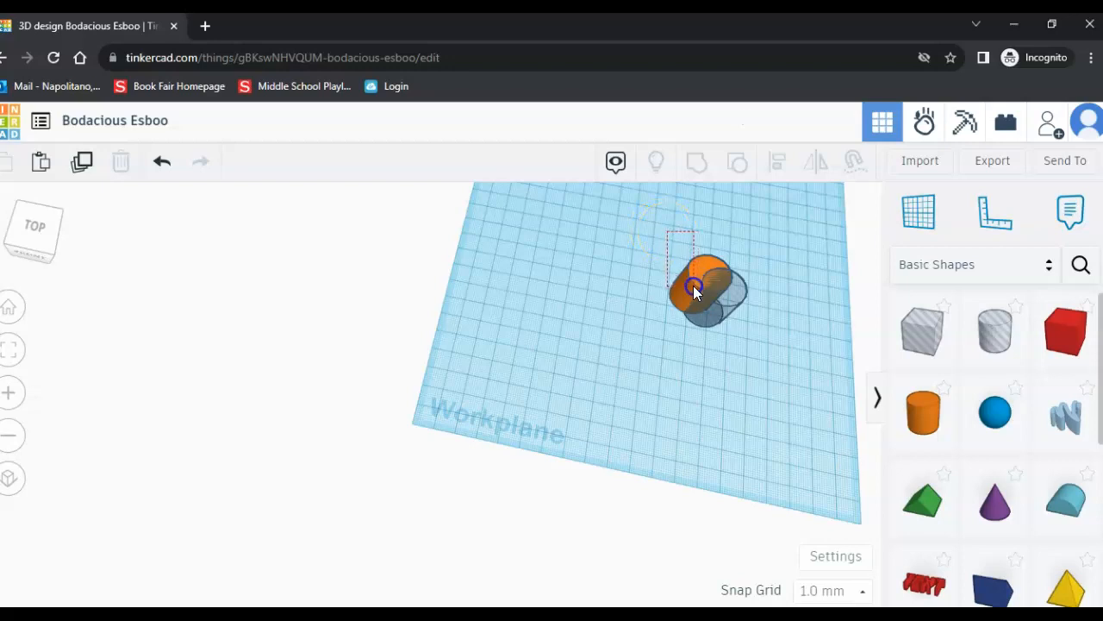
# Select both overlapping cylinders and group them so the hole cuts into the solid one, viewing the cut from its open side
pyautogui.moveTo(696, 301); pyautogui.dragTo(761, 342)
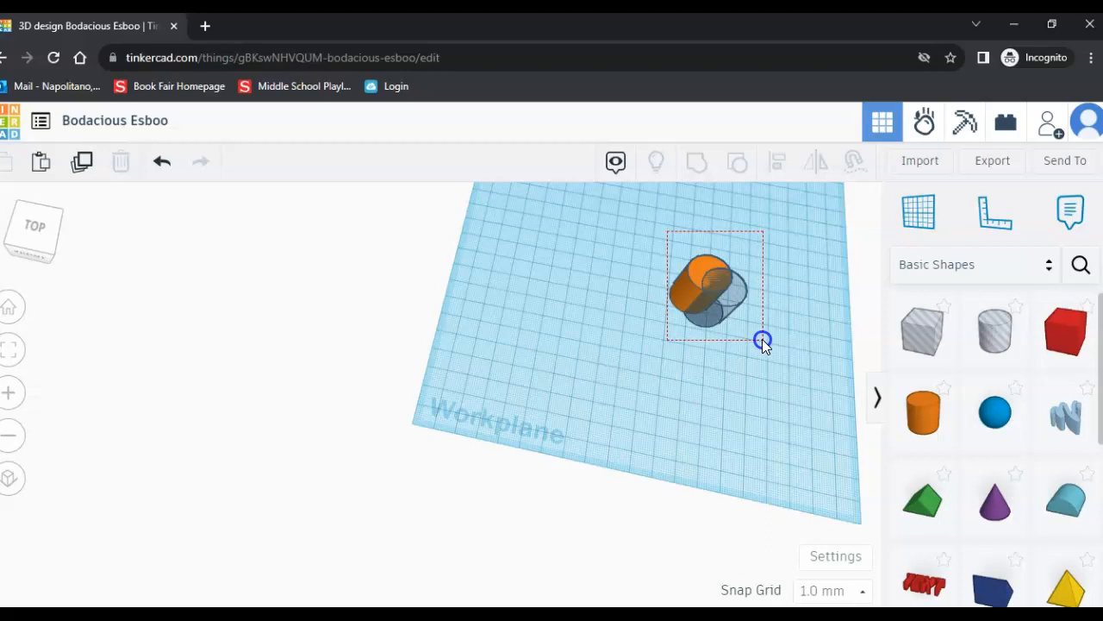
pyautogui.moveTo(762, 341); pyautogui.dragTo(738, 371)
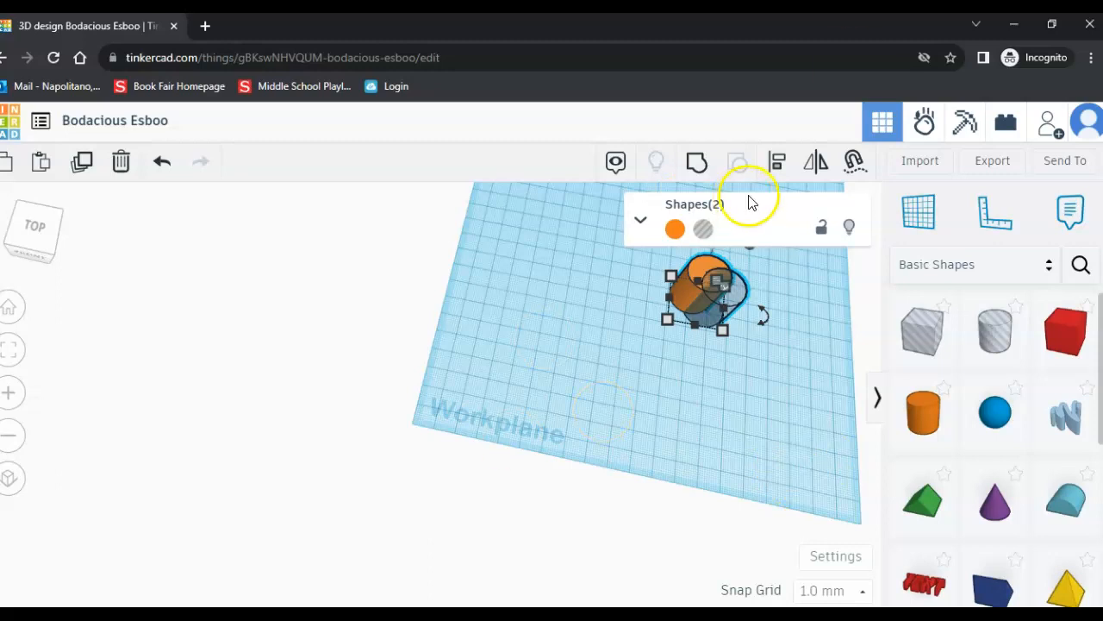
pyautogui.click(696, 163)
pyautogui.moveTo(790, 388); pyautogui.dragTo(461, 322, button='right')
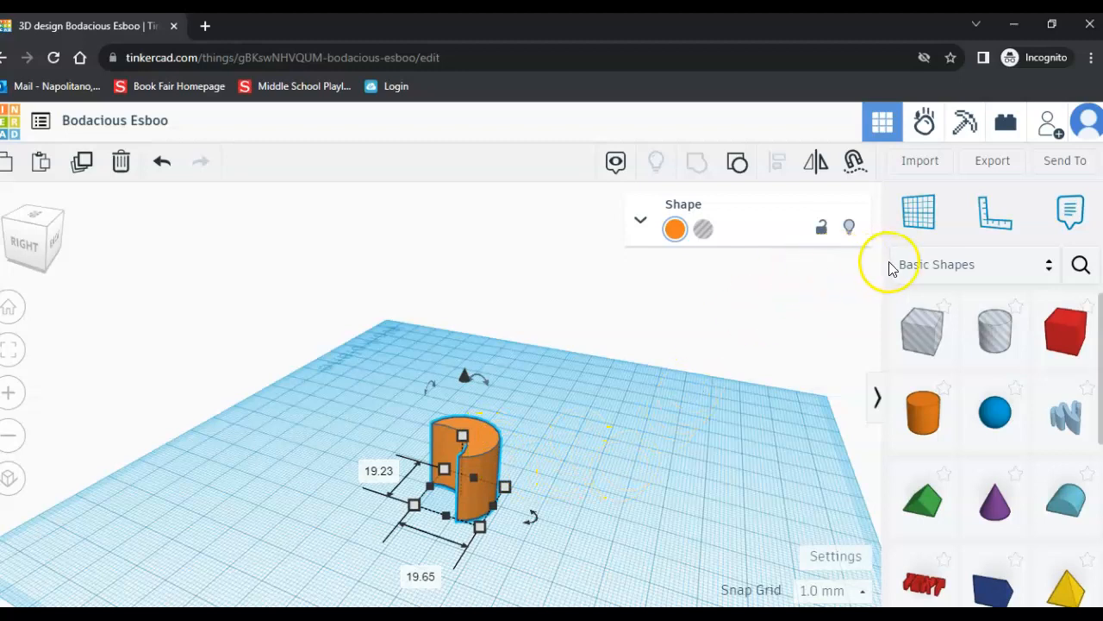
# Ungroup the cut shape into its solid and hole cylinders and shift both together by about 4 mm
pyautogui.click(739, 165)
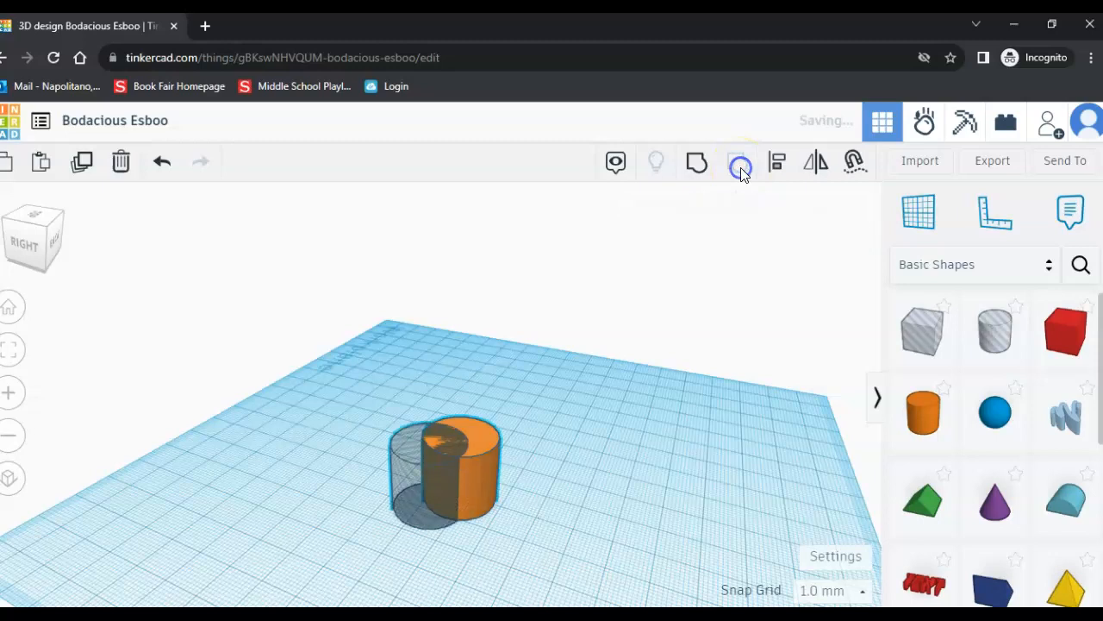
pyautogui.moveTo(397, 438)
pyautogui.mouseDown()
pyautogui.moveTo(286, 440)
pyautogui.moveTo(410, 442)
pyautogui.mouseUp()
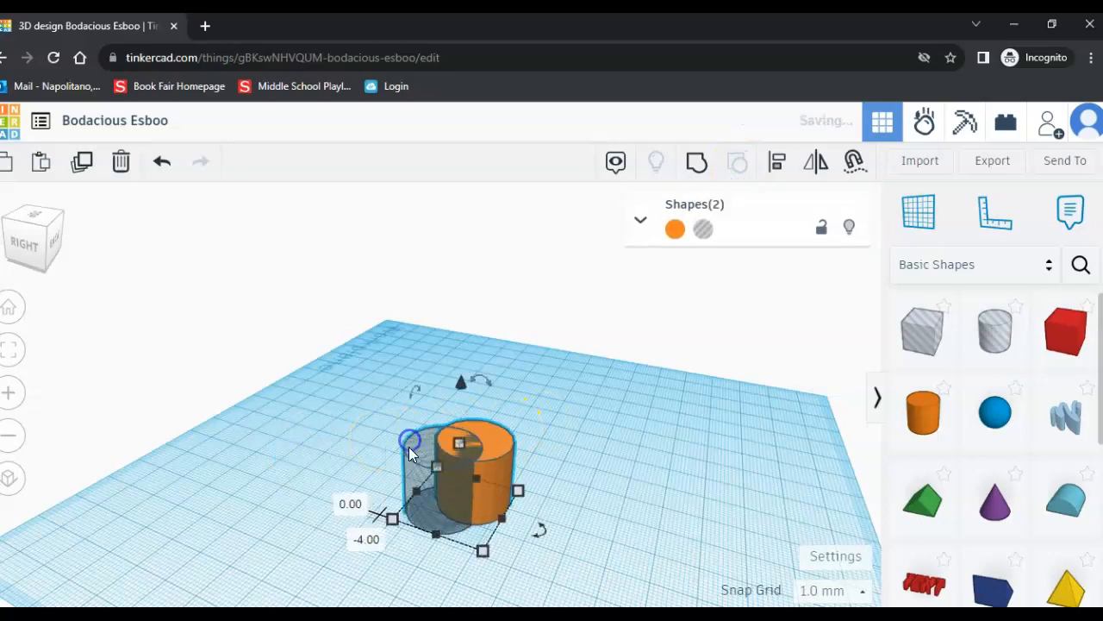
# Clear the current selection and select the red box on the workplane
pyautogui.click(625, 511)
pyautogui.moveTo(439, 498); pyautogui.dragTo(348, 502)
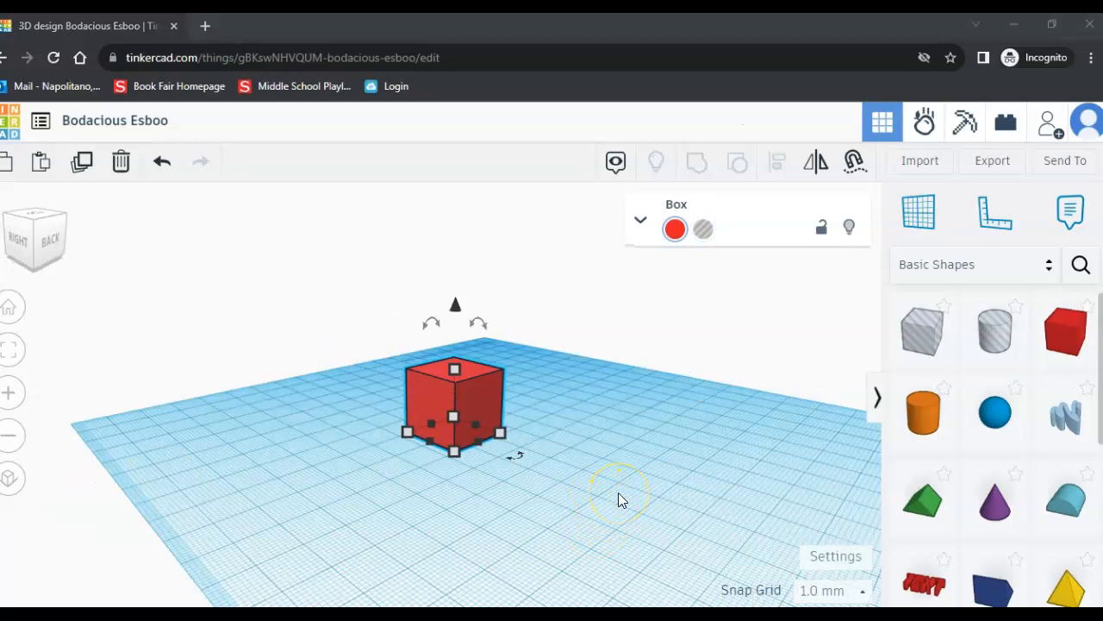
pyautogui.rightClick(655, 462)
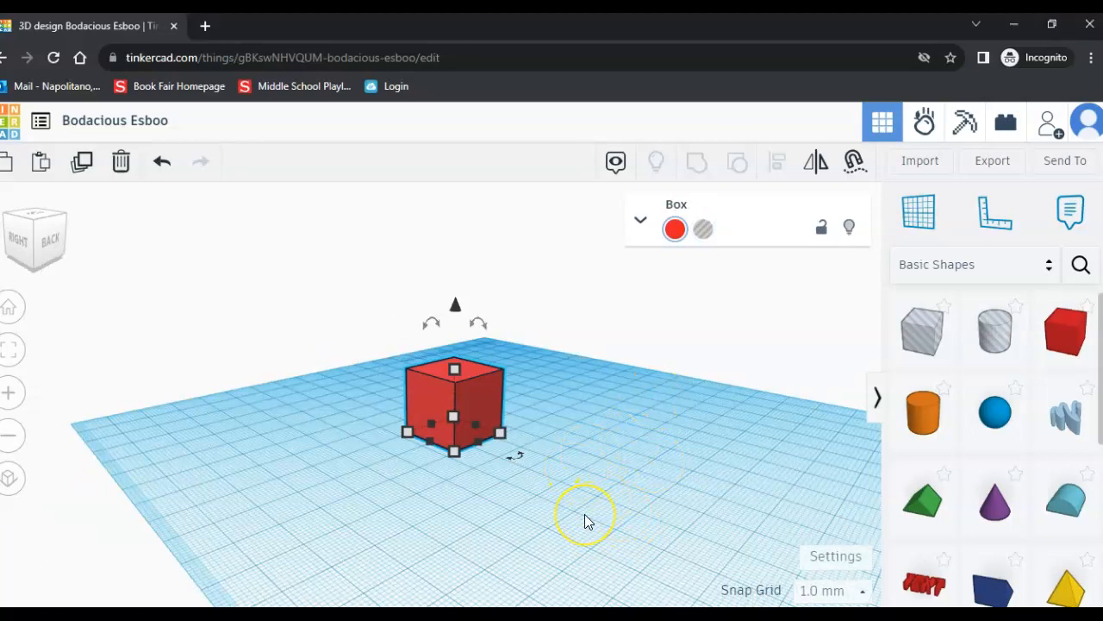
pyautogui.click(809, 313)
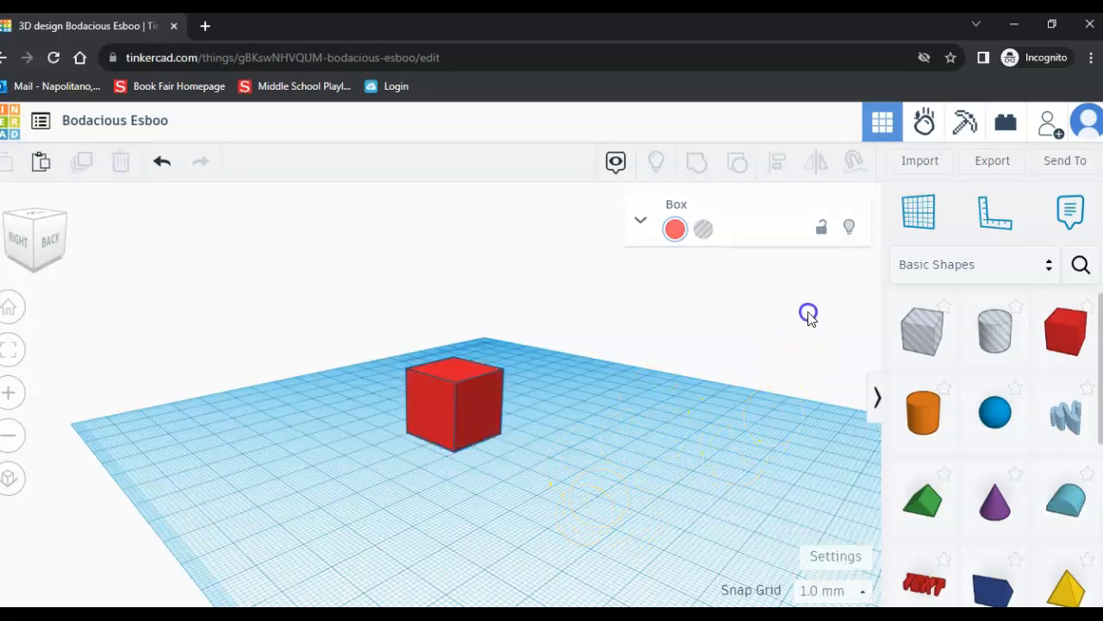
pyautogui.click(504, 405)
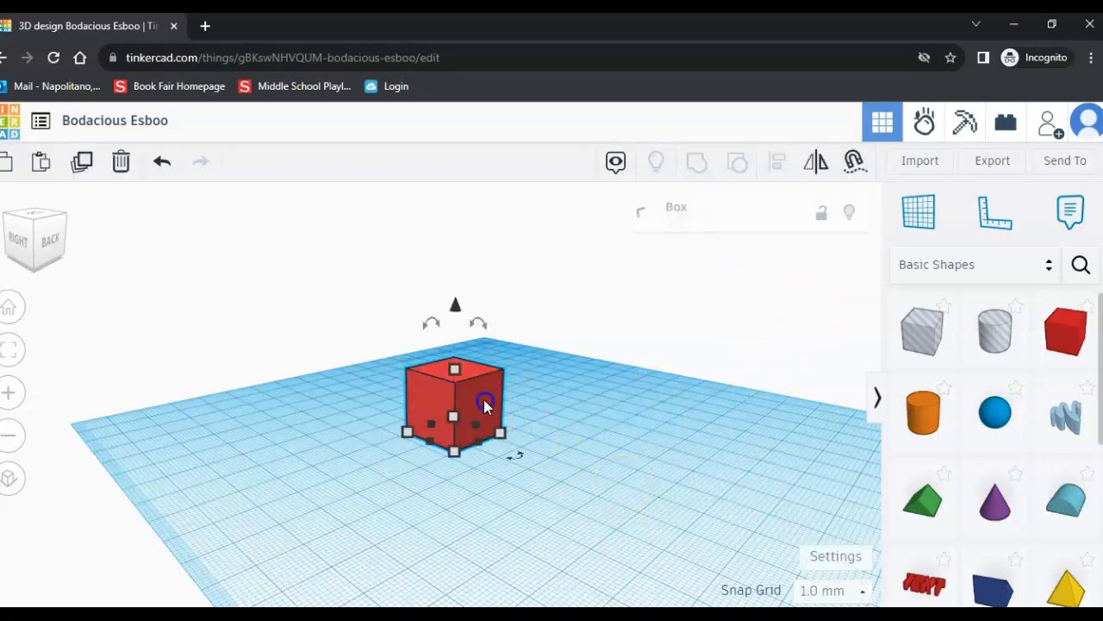
# Try rotating the red box by -2° about its vertical axis and return it to 0°
pyautogui.moveTo(514, 465); pyautogui.dragTo(515, 466)
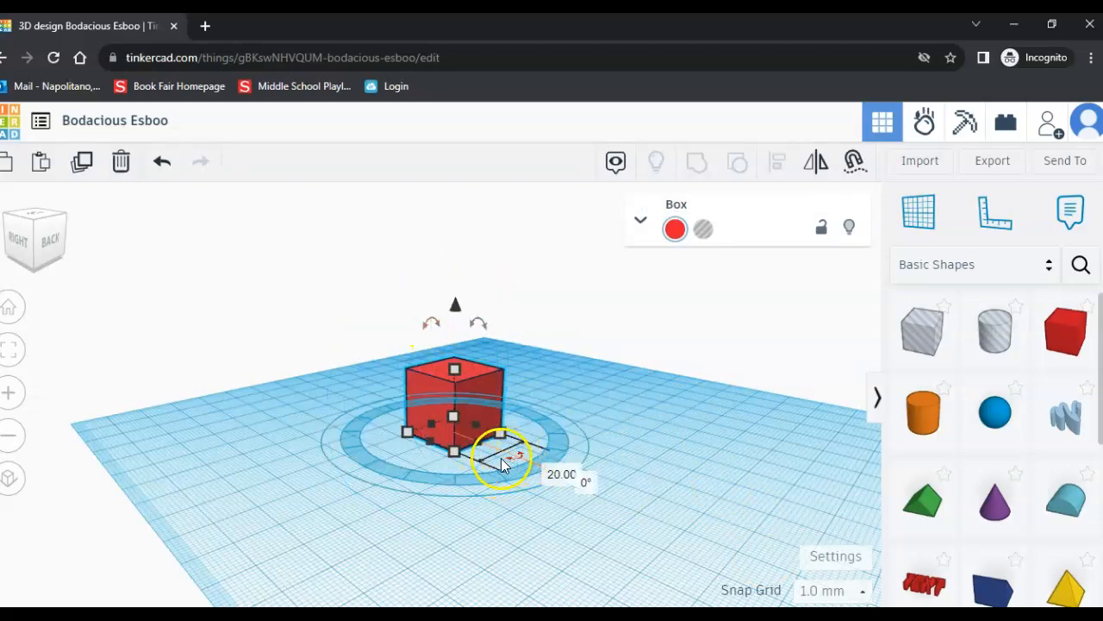
pyautogui.moveTo(363, 464); pyautogui.dragTo(325, 498, button='right')
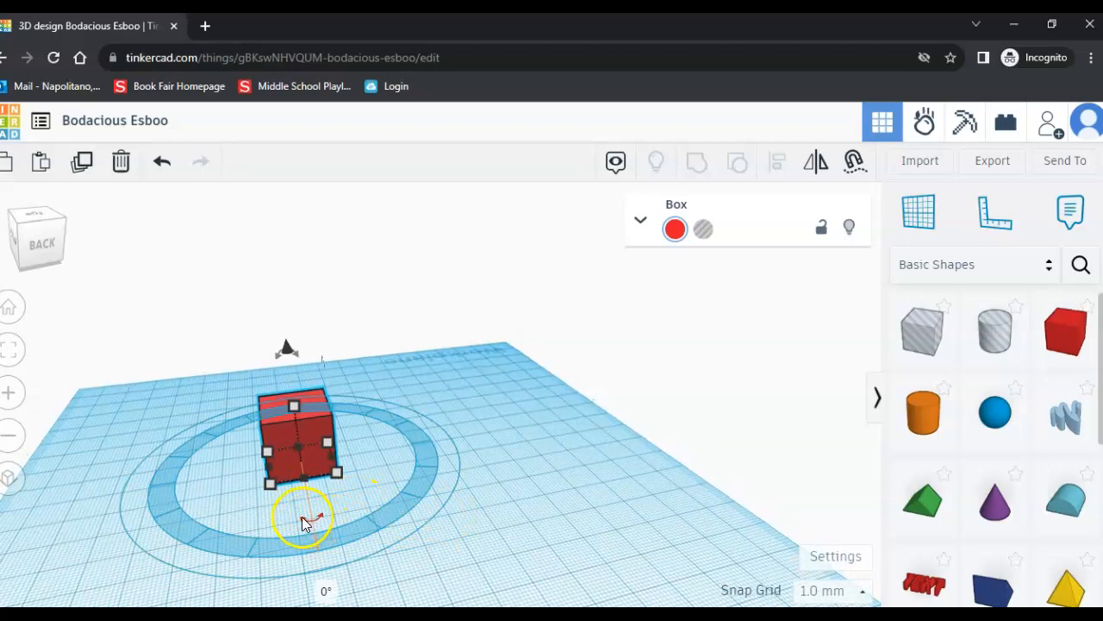
pyautogui.moveTo(310, 524); pyautogui.dragTo(319, 559)
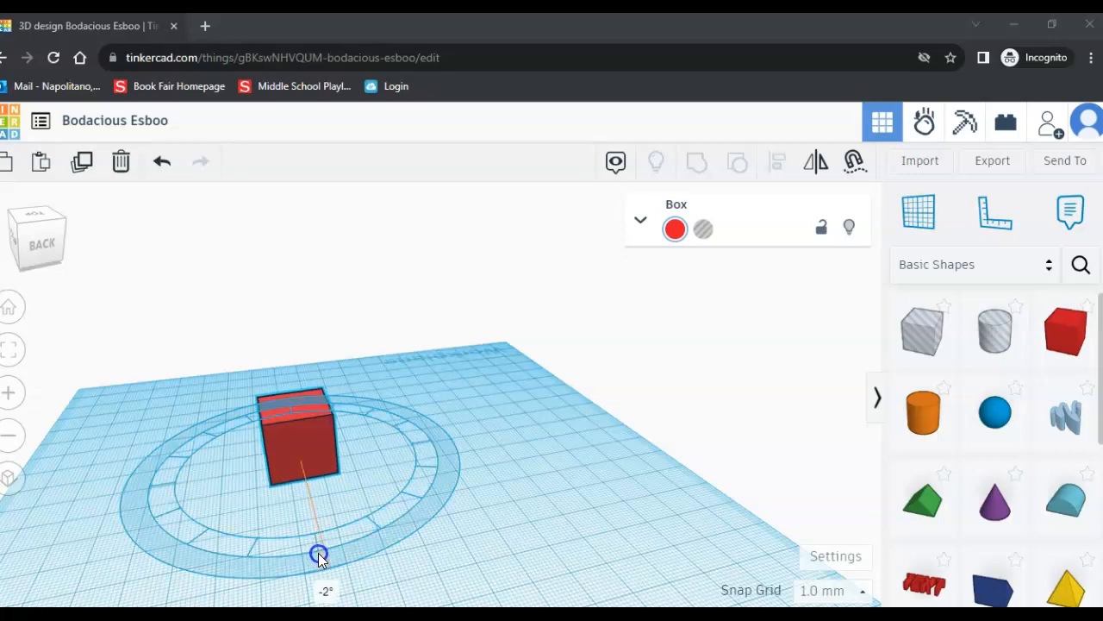
pyautogui.moveTo(319, 554); pyautogui.dragTo(304, 515)
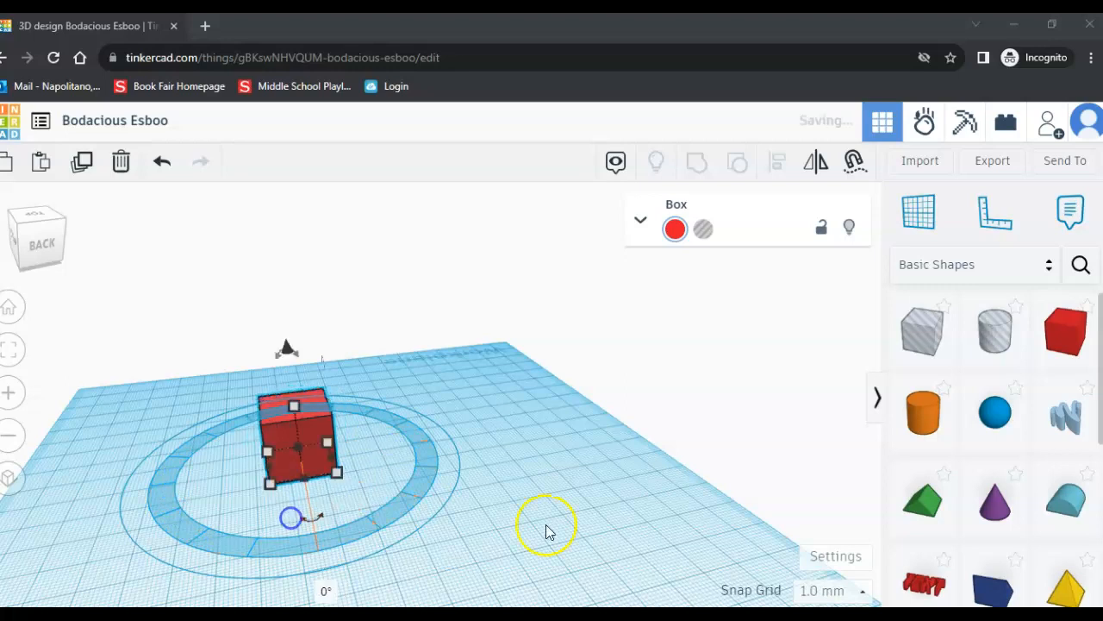
# Try rotating the red box about its horizontal axes and undo the trial rotation so it sits flat
pyautogui.moveTo(537, 517); pyautogui.dragTo(327, 522, button='right')
pyautogui.moveTo(239, 376); pyautogui.dragTo(361, 421)
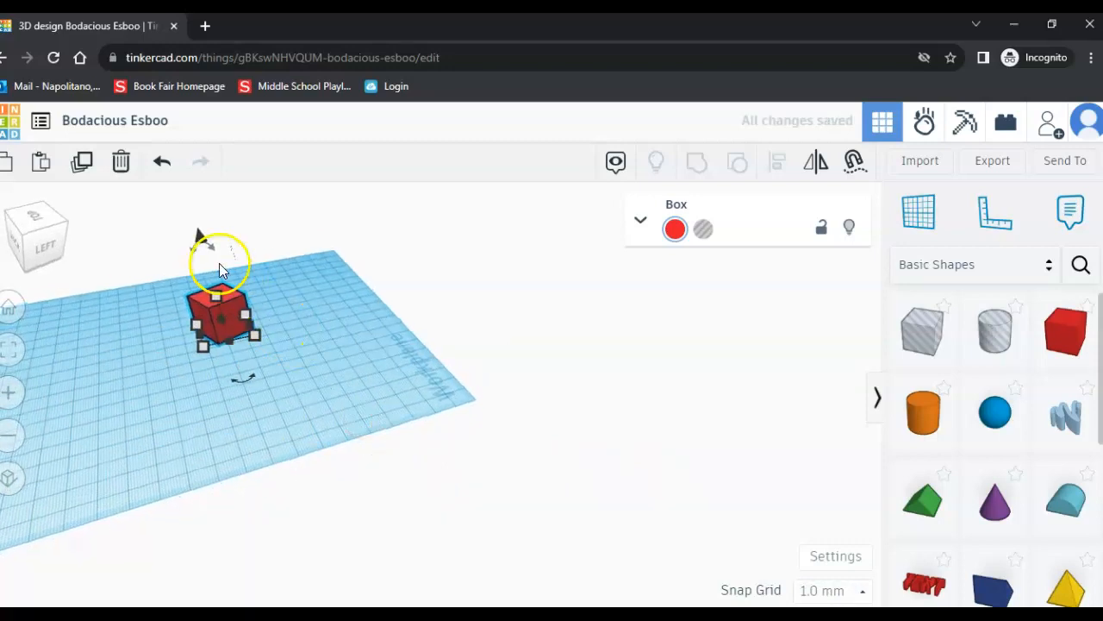
pyautogui.moveTo(199, 252)
pyautogui.moveTo(199, 250)
pyautogui.mouseDown()
pyautogui.moveTo(249, 264)
pyautogui.moveTo(215, 322)
pyautogui.moveTo(163, 300)
pyautogui.moveTo(188, 267)
pyautogui.moveTo(253, 277)
pyautogui.moveTo(220, 333)
pyautogui.moveTo(151, 319)
pyautogui.moveTo(181, 247)
pyautogui.moveTo(204, 239)
pyautogui.mouseUp()
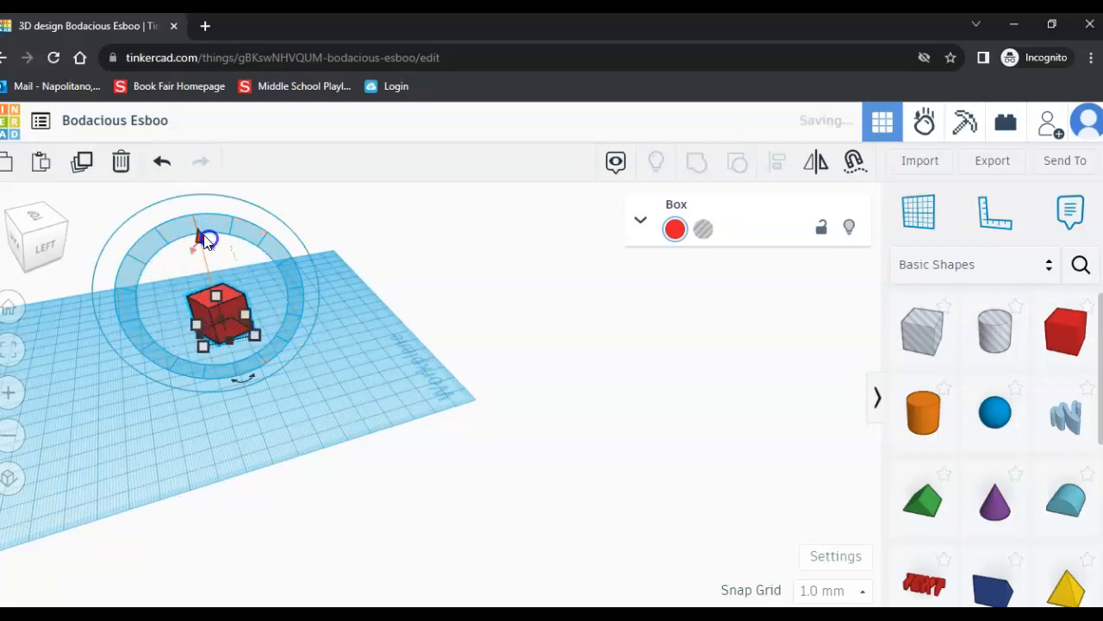
pyautogui.click(162, 161)
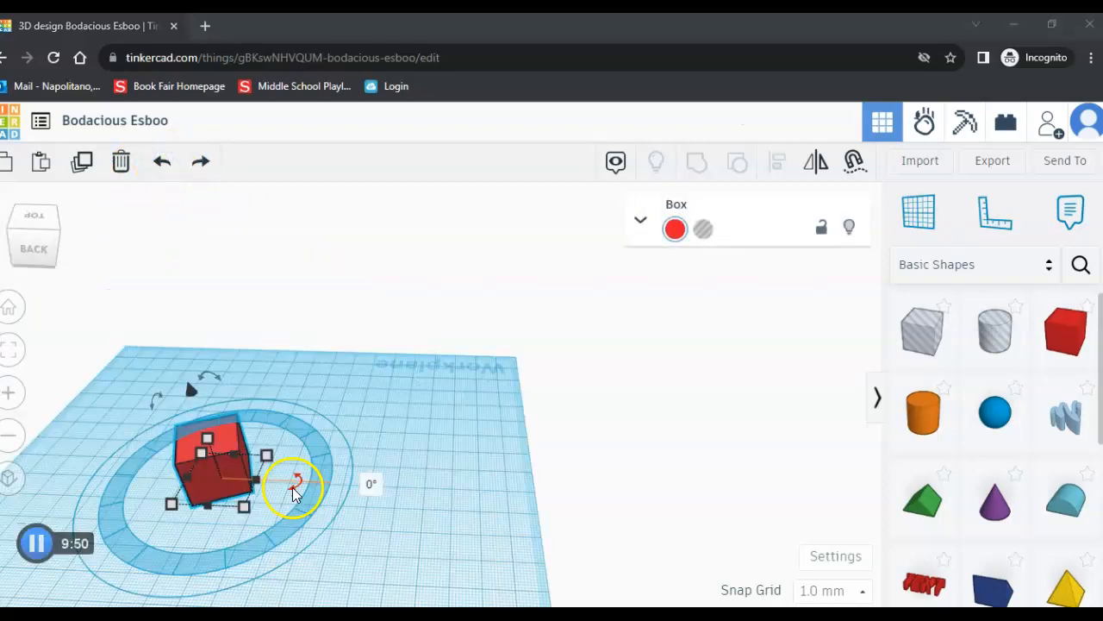
pyautogui.moveTo(293, 491)
pyautogui.mouseDown()
pyautogui.moveTo(292, 481)
pyautogui.moveTo(285, 490)
pyautogui.mouseUp()
pyautogui.moveTo(70, 439); pyautogui.dragTo(137, 395, button='right')
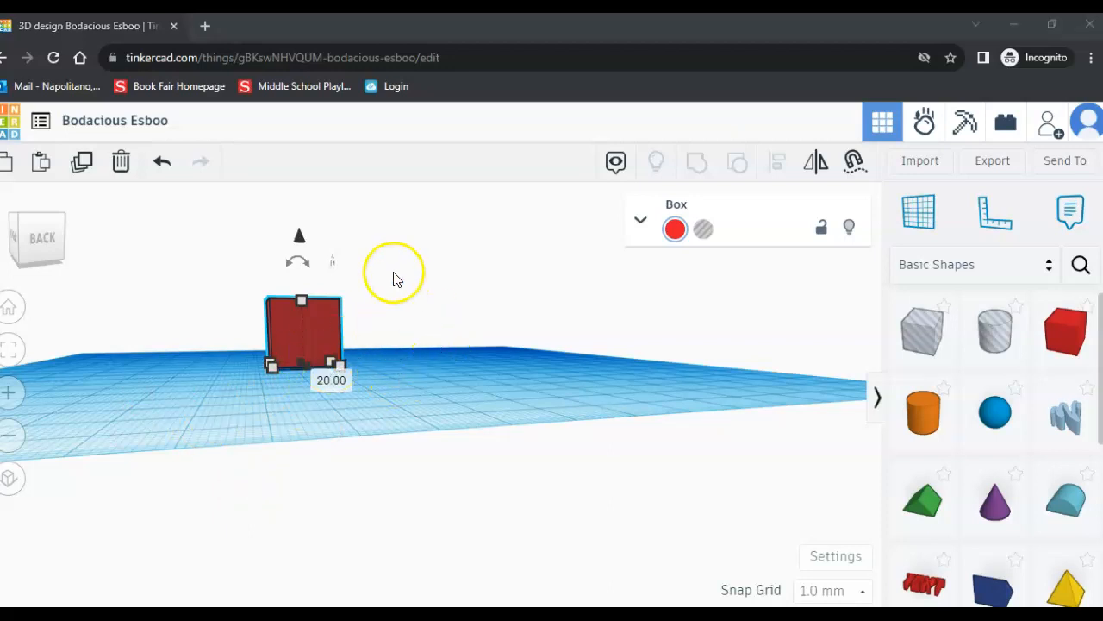
# Lower the red box 12 mm below the workplane and raise it back onto the surface
pyautogui.moveTo(302, 246)
pyautogui.mouseDown()
pyautogui.moveTo(319, 182)
pyautogui.moveTo(313, 239)
pyautogui.mouseUp()
pyautogui.moveTo(309, 236); pyautogui.dragTo(308, 240)
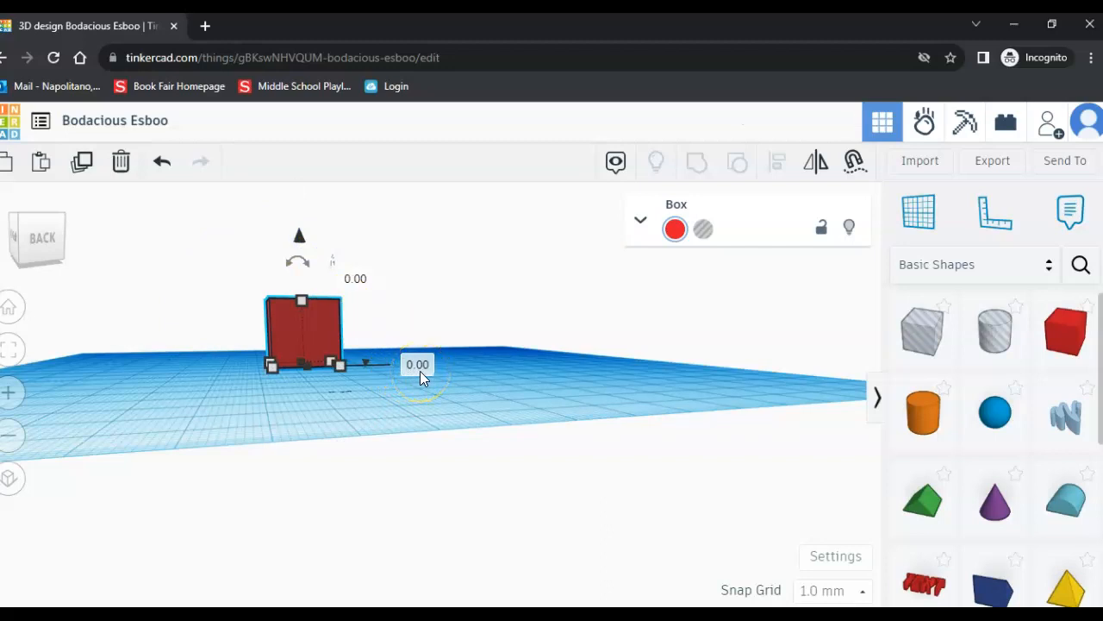
pyautogui.moveTo(299, 235); pyautogui.dragTo(299, 277)
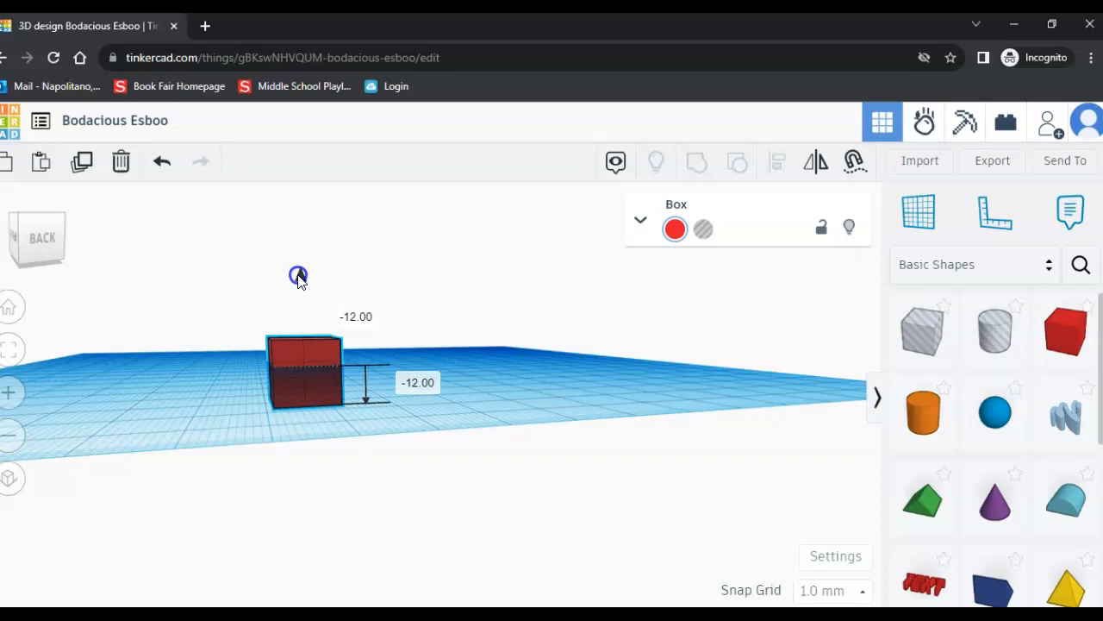
pyautogui.moveTo(296, 278); pyautogui.dragTo(298, 231)
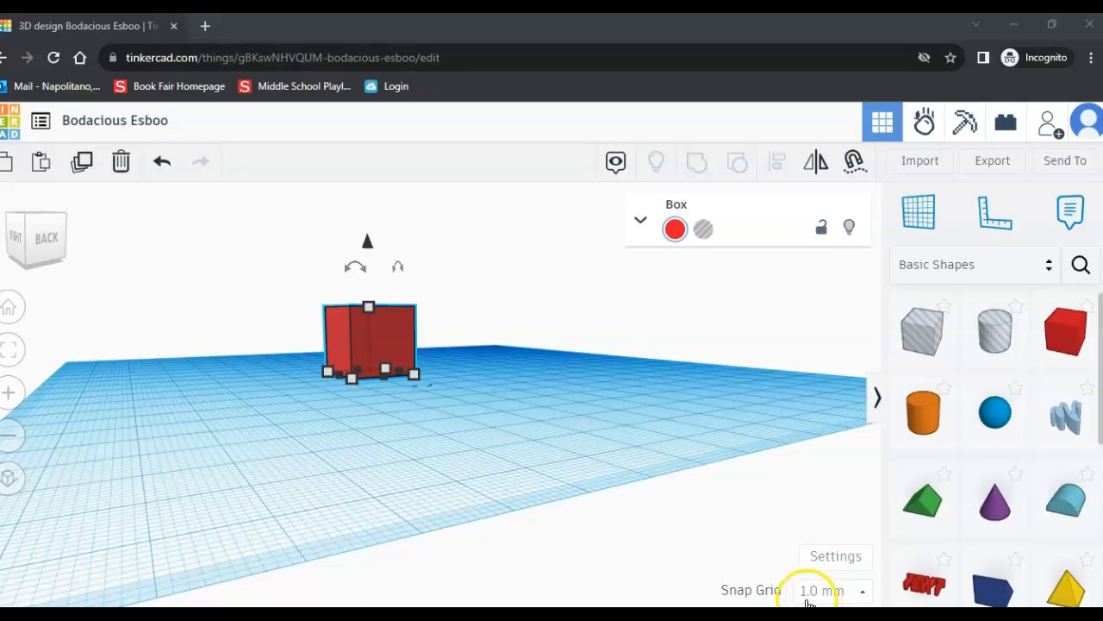
# Nudge the red box rightward across the workplane in 1.0 mm grid steps
pyautogui.moveTo(615, 411); pyautogui.dragTo(589, 435, button='right')
pyautogui.click(363, 485)
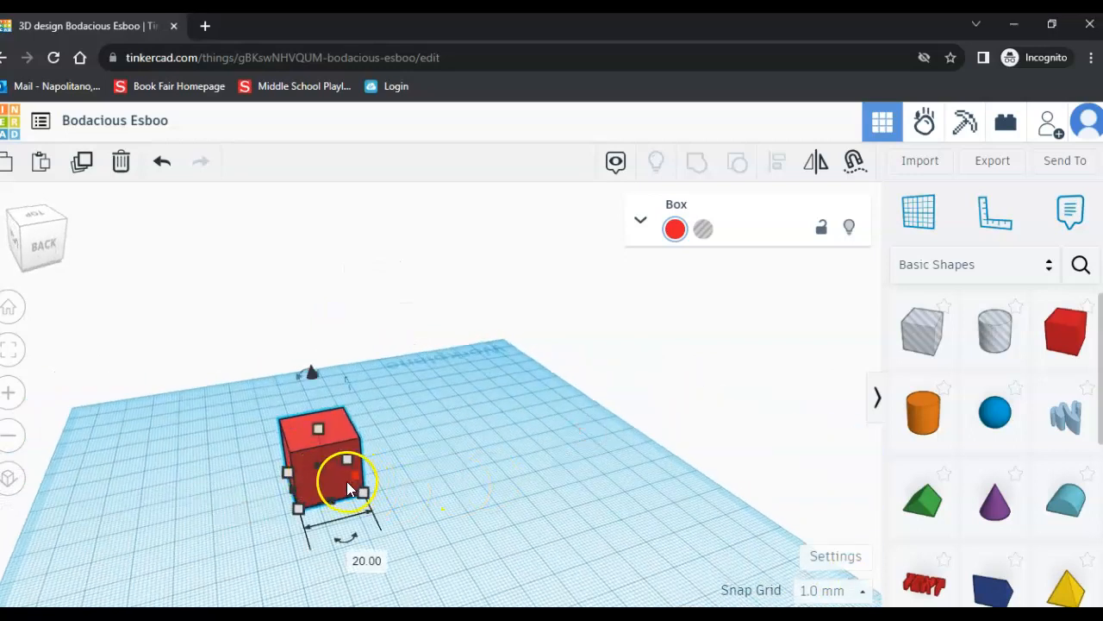
pyautogui.scroll(2, 426, 522)
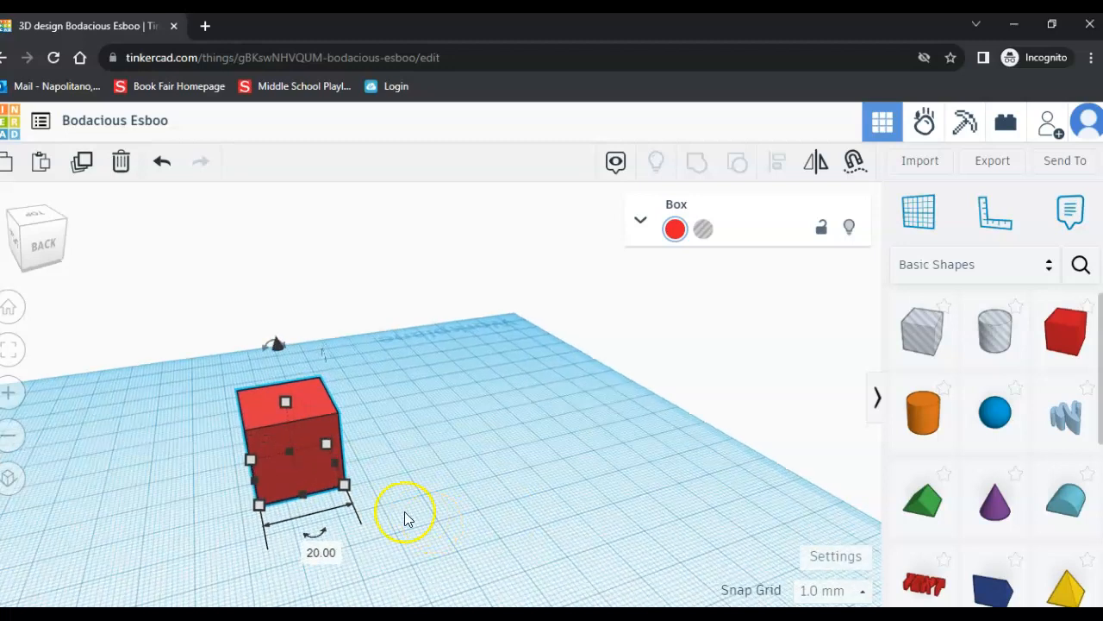
pyautogui.scroll(2, 397, 511)
pyautogui.press('Right')
pyautogui.press('Right')
pyautogui.press('Right')
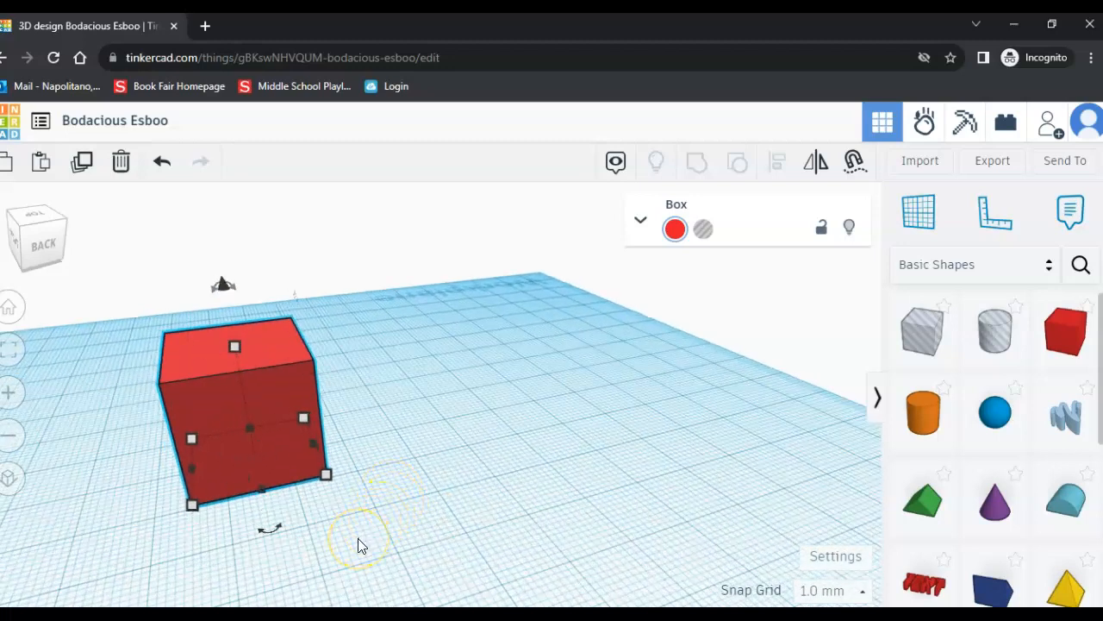
pyautogui.press('Right')
pyautogui.press('Right')
pyautogui.press('Right')
pyautogui.press('Right')
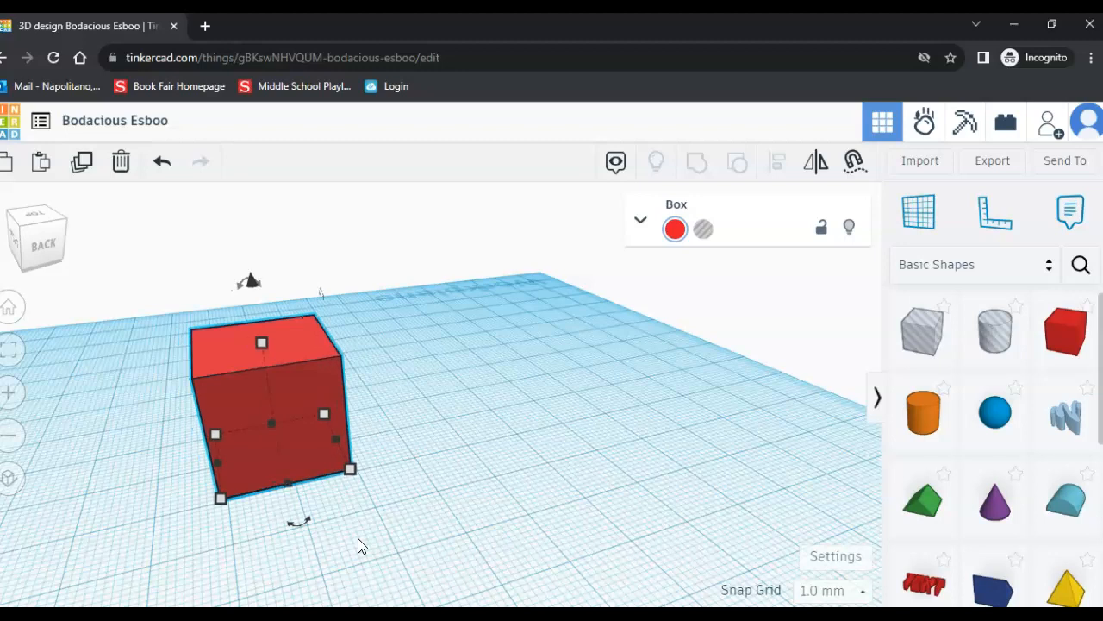
pyautogui.scroll(2, 498, 492)
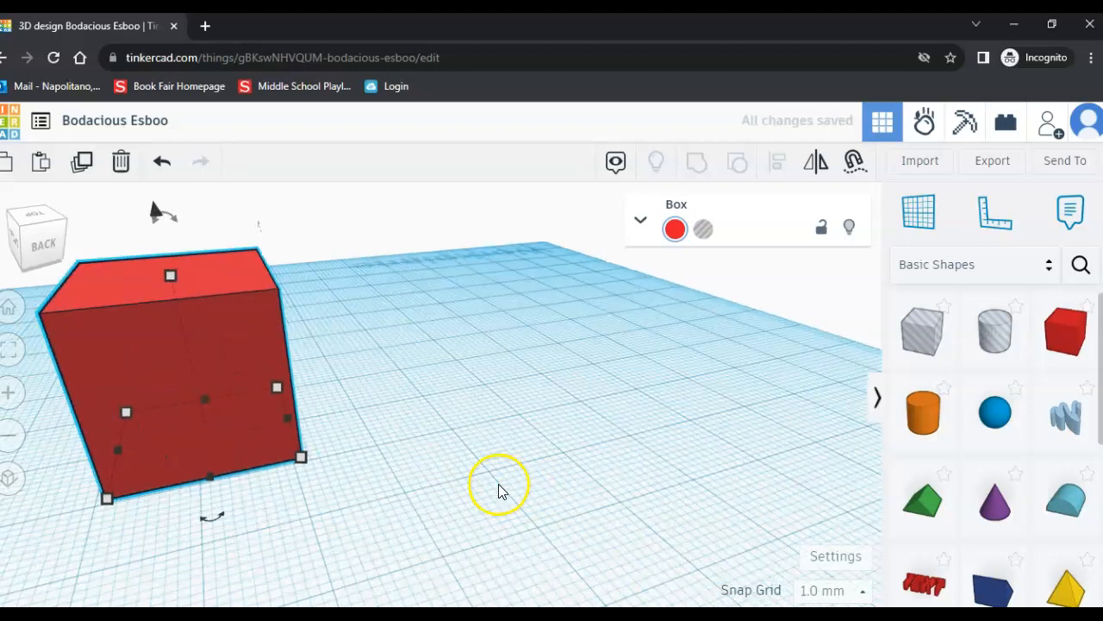
pyautogui.press('Right')
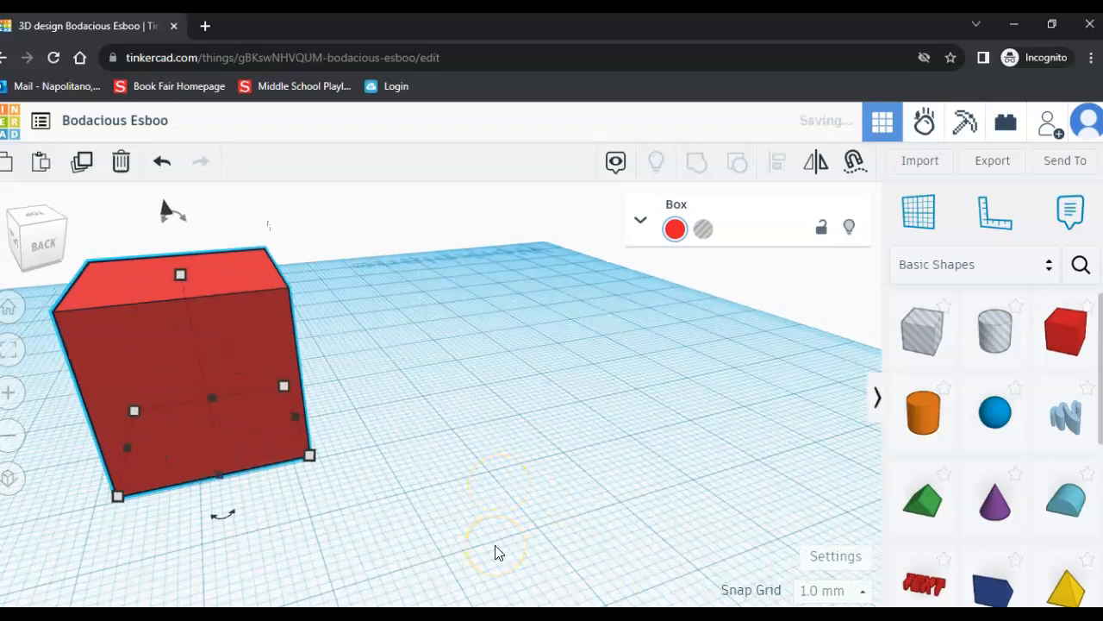
pyautogui.press('Right')
pyautogui.press('Right')
pyautogui.press('Right')
pyautogui.press('Right')
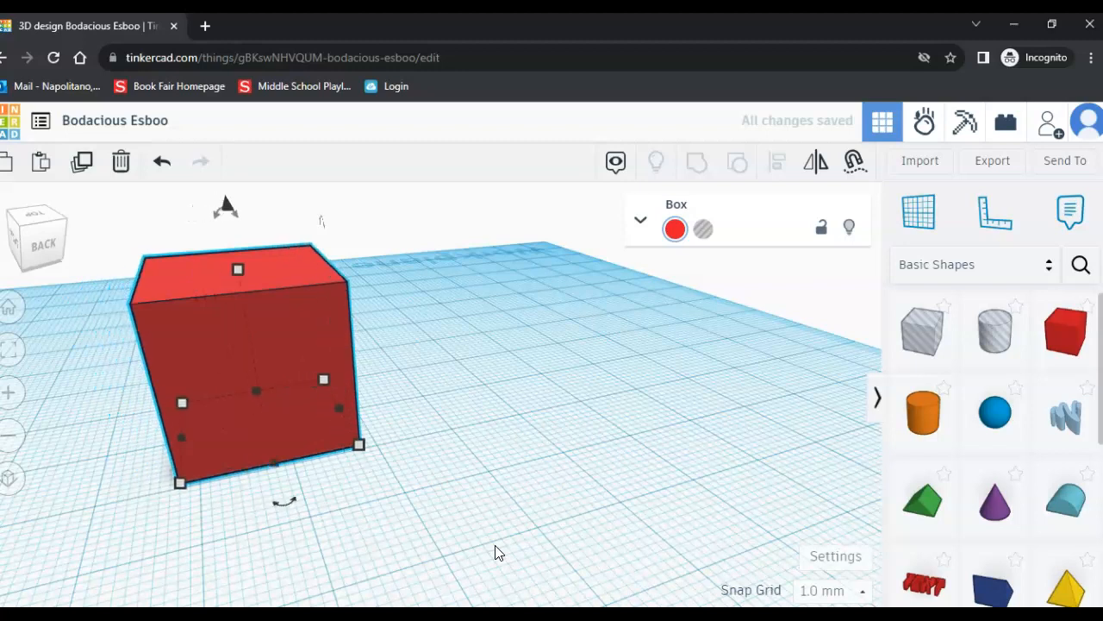
pyautogui.press('Right')
pyautogui.press('Right')
pyautogui.press('Right')
pyautogui.press('Right')
pyautogui.press('Right')
pyautogui.press('Right')
pyautogui.press('Right')
pyautogui.press('Right')
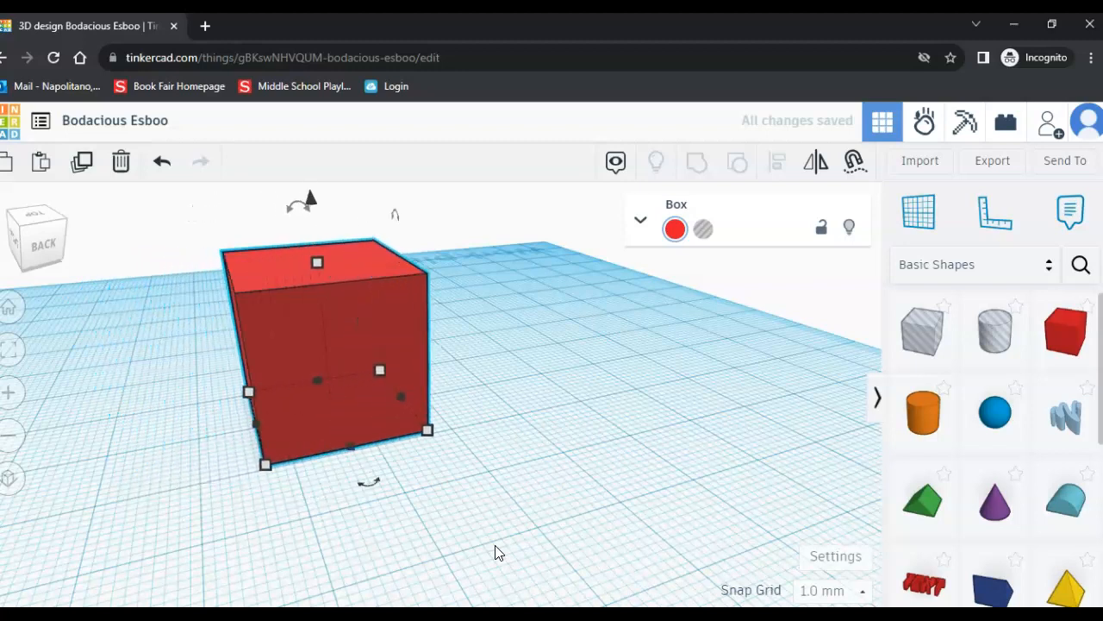
pyautogui.press('Right')
pyautogui.press('Right')
pyautogui.press('Right')
pyautogui.press('Right')
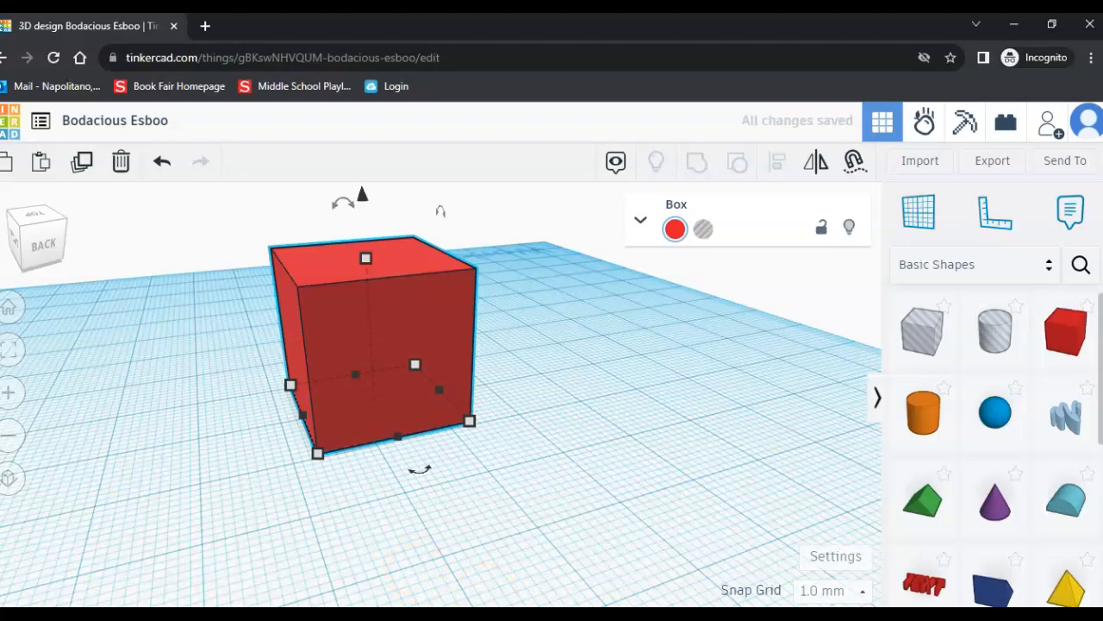
# Set the snap grid to 5.0 mm and nudge the red box rightward six grid steps
pyautogui.click(862, 590)
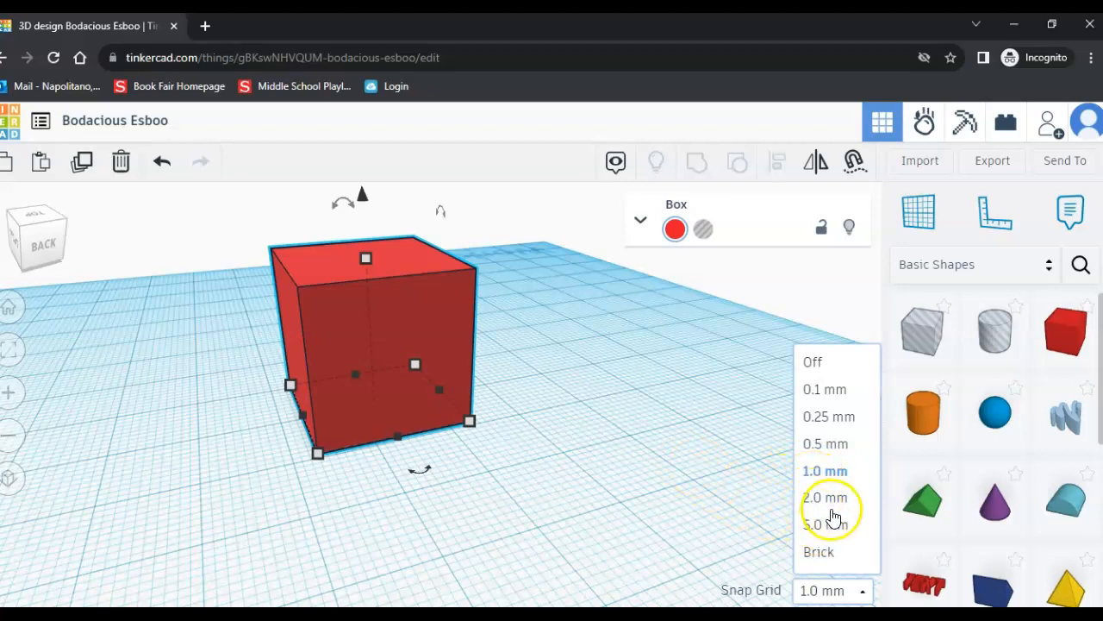
pyautogui.click(826, 524)
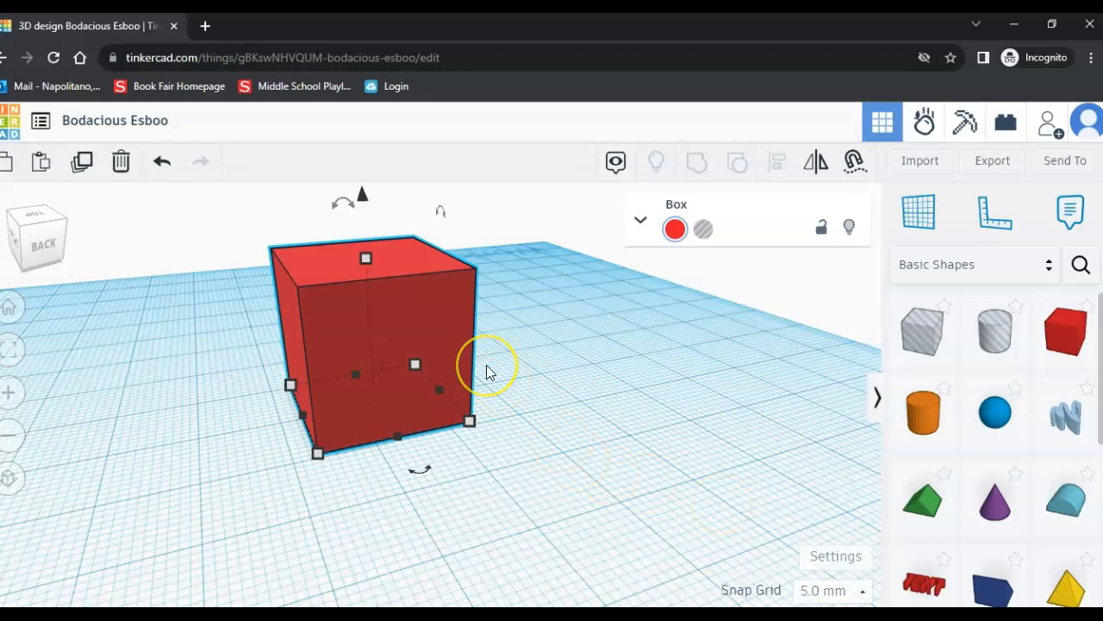
pyautogui.moveTo(485, 370); pyautogui.dragTo(486, 364)
pyautogui.press('Right')
pyautogui.press('Right')
pyautogui.press('Right')
pyautogui.press('Right')
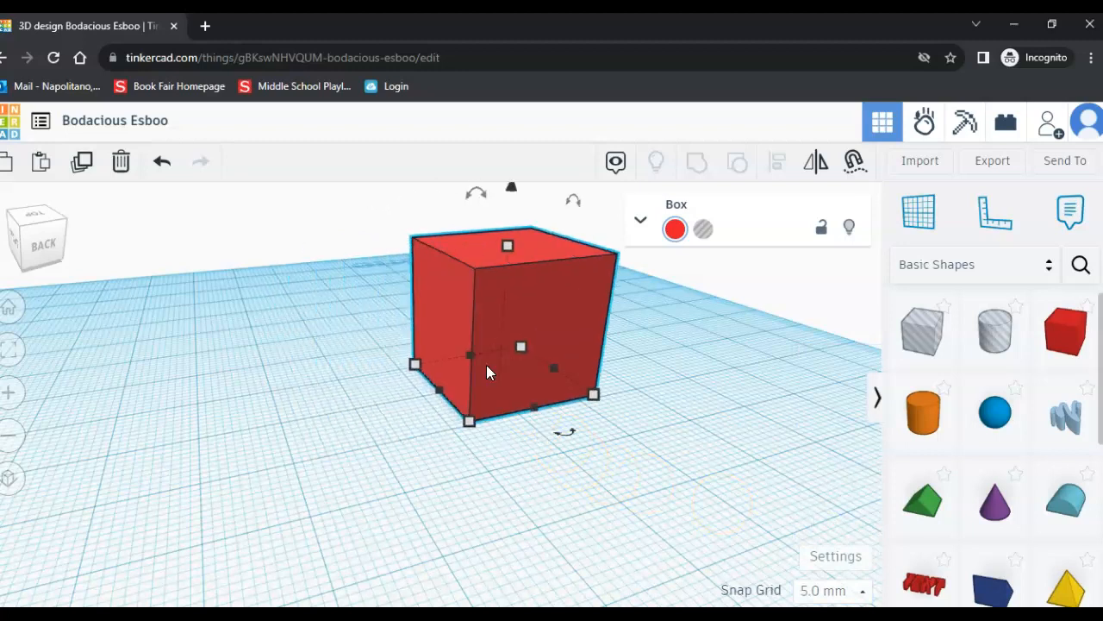
pyautogui.press('Right')
pyautogui.press('Right')
# Nudge the red box three 5 mm steps toward the viewer and ten steps back to the left
pyautogui.press('Down')
pyautogui.press('Down')
pyautogui.press('Down')
pyautogui.press('Left')
pyautogui.press('Left')
pyautogui.press('Left')
pyautogui.press('Left')
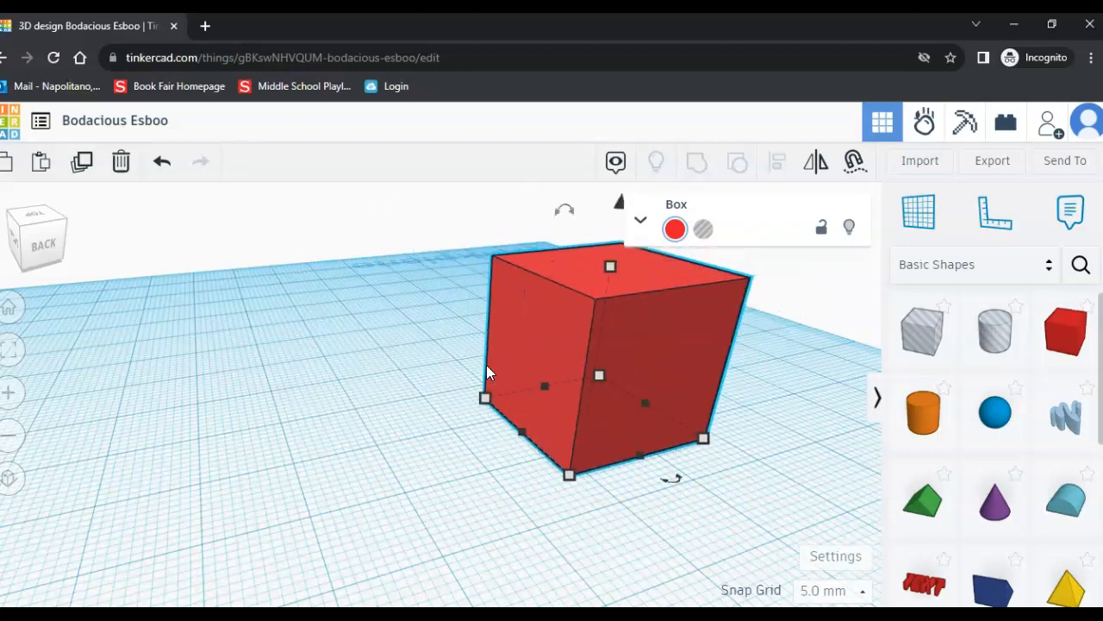
pyautogui.press('Left')
pyautogui.press('Left')
pyautogui.press('Left')
pyautogui.press('Left')
pyautogui.press('Left')
pyautogui.press('Left')
pyautogui.scroll(-3, 486, 365)
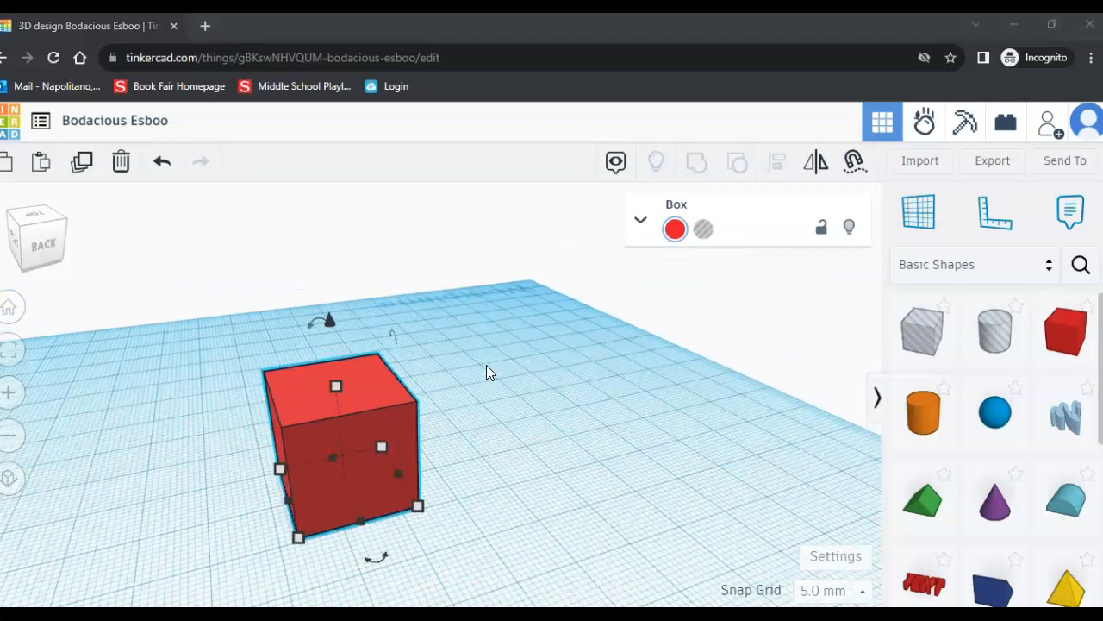
# Nudge the red box right and left, bring it nearer, and shift it away and rightward in 5 mm steps
pyautogui.press('Right')
pyautogui.press('Right')
pyautogui.press('Right')
pyautogui.press('Right')
pyautogui.press('Left')
pyautogui.press('Left')
pyautogui.press('Left')
pyautogui.press('Left')
pyautogui.press('Left')
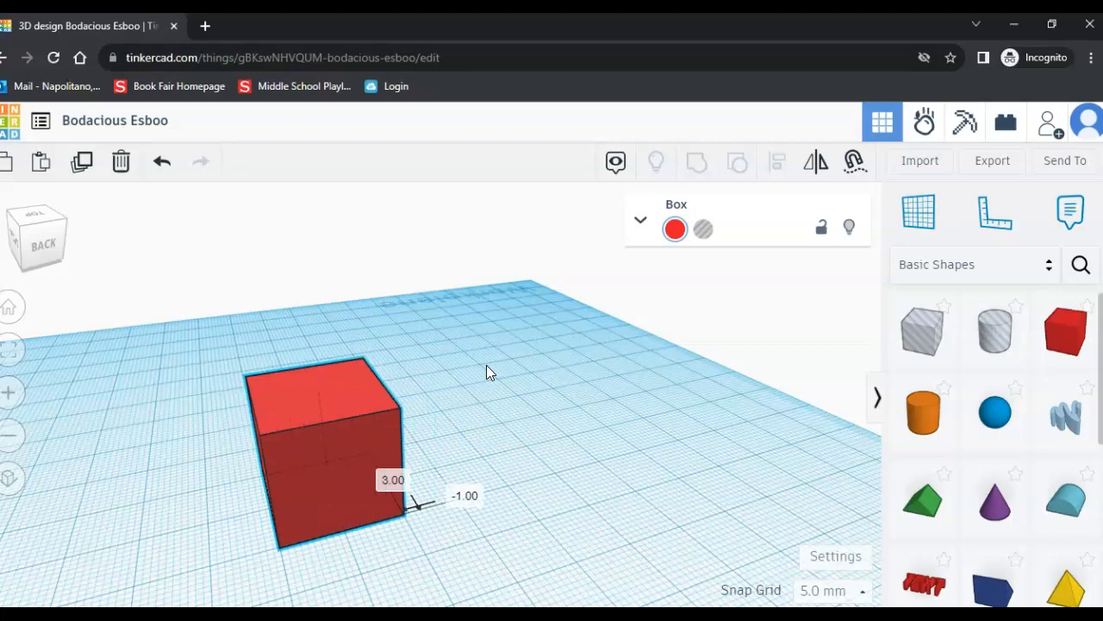
pyautogui.press('Down')
pyautogui.press('Right')
pyautogui.press('Right')
pyautogui.press('Up')
pyautogui.press('Up')
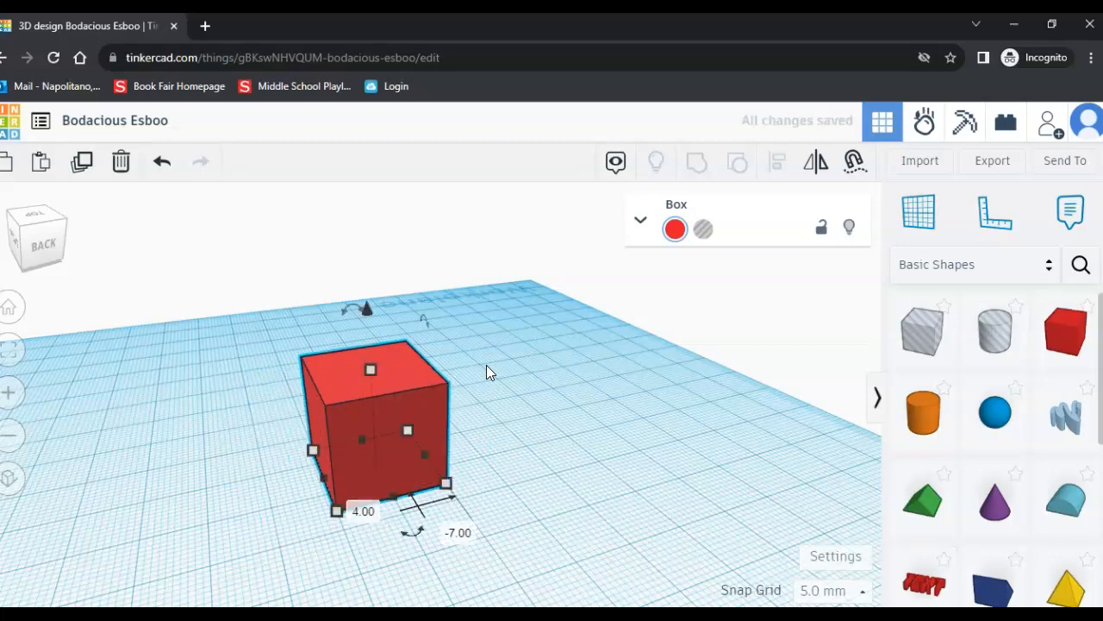
pyautogui.press('Right')
pyautogui.press('Right')
pyautogui.press('Right')
pyautogui.press('Right')
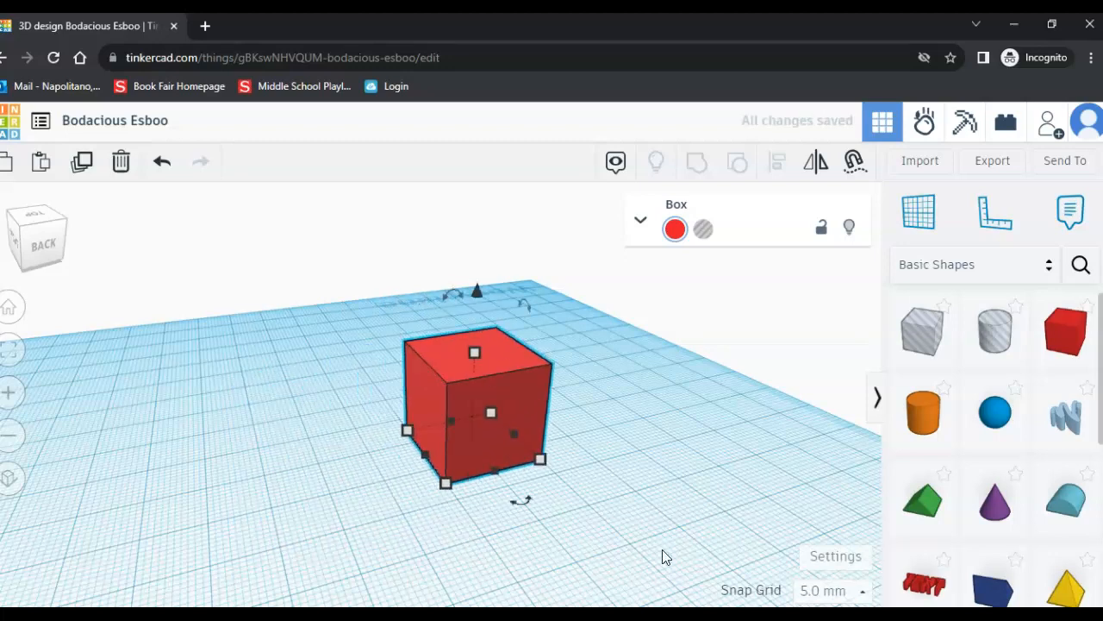
# Nudge the red box toward the viewer and left, and move it partly back away in 5 mm steps
pyautogui.press('Down')
pyautogui.press('Down')
pyautogui.press('Down')
pyautogui.press('Left')
pyautogui.press('Left')
pyautogui.press('Left')
pyautogui.press('Down')
pyautogui.press('Down')
pyautogui.press('Up')
pyautogui.press('Up')
pyautogui.press('Up')
pyautogui.press('Up')
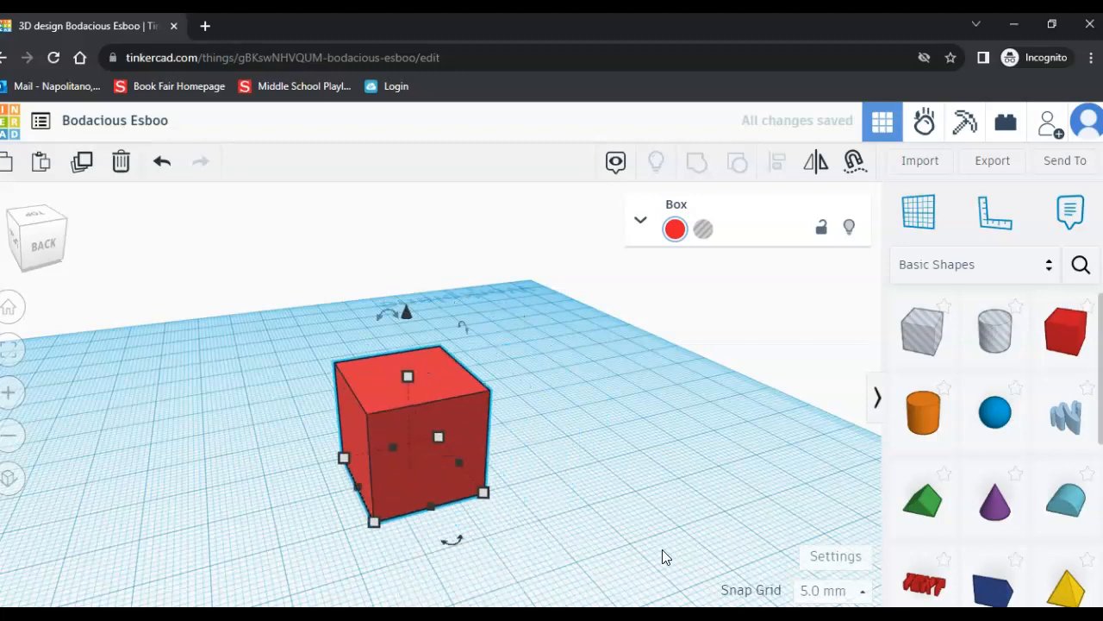
# Circle the red box in 5 mm steps nearer, right, back left and away again
pyautogui.press('Up')
pyautogui.press('Down')
pyautogui.press('Down')
pyautogui.press('Right')
pyautogui.press('Right')
pyautogui.press('Right')
pyautogui.press('Right')
pyautogui.press('Left')
pyautogui.press('Left')
pyautogui.press('Left')
pyautogui.press('Left')
pyautogui.press('Up')
pyautogui.press('Up')
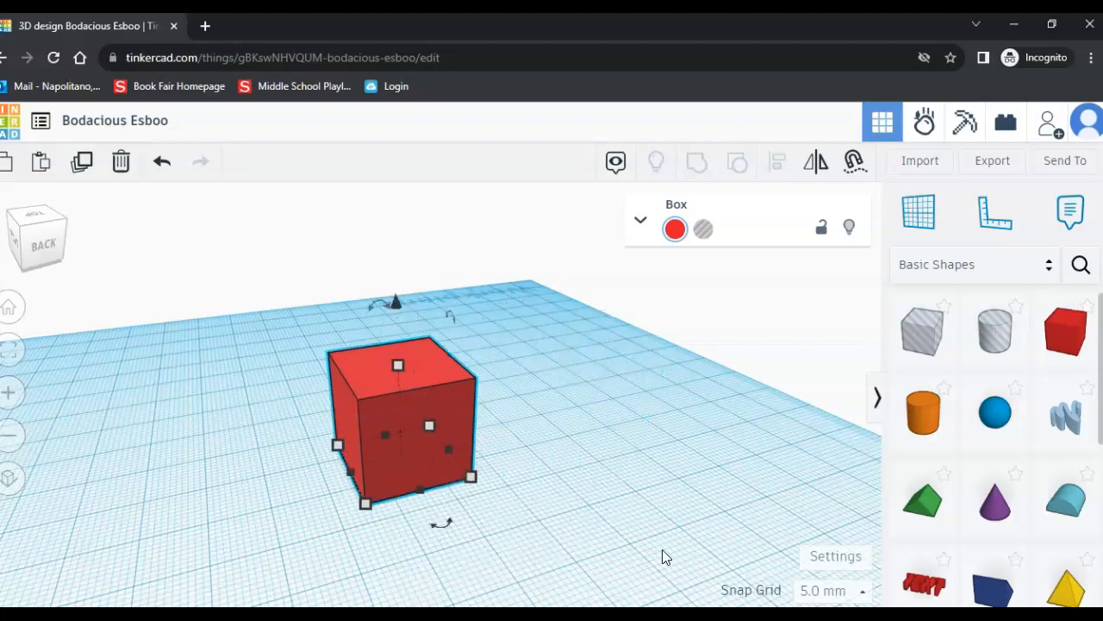
# Nudge the red box slightly away from the viewer and seven 5 mm steps toward the workplane's right edge
pyautogui.press('Up')
pyautogui.press('Up')
pyautogui.press('Down')
pyautogui.press('Right')
pyautogui.press('Right')
pyautogui.press('Right')
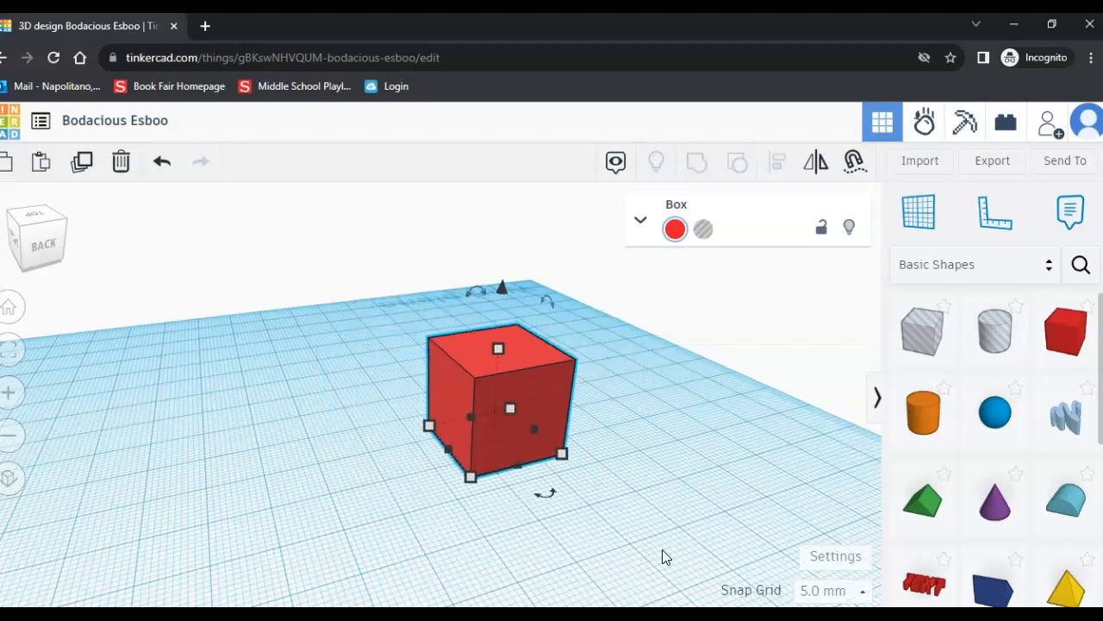
pyautogui.press('Right')
pyautogui.press('Right')
pyautogui.press('Right')
pyautogui.press('Right')
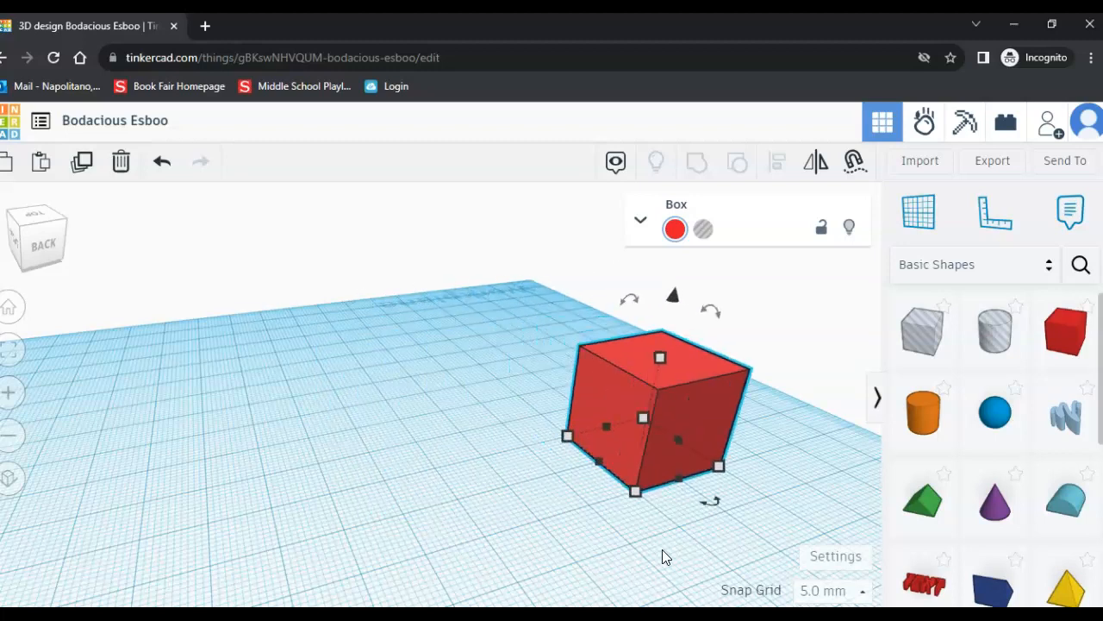